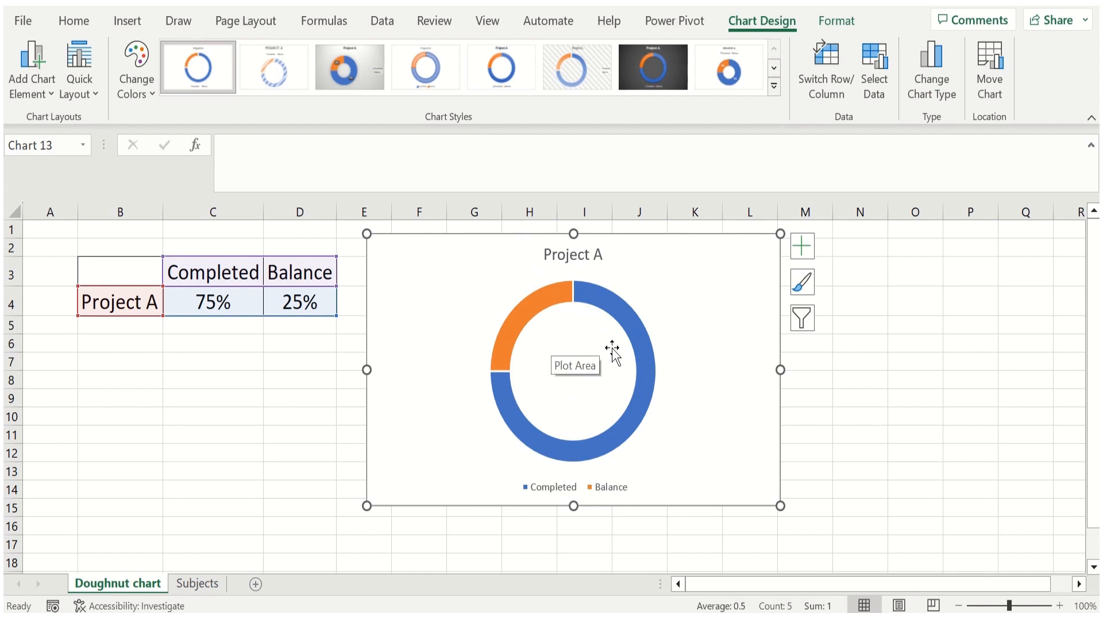
# Step: Try data labels on the Project A doughnut chart, turn them off again, and remove the legend
pyautogui.click(803, 247)
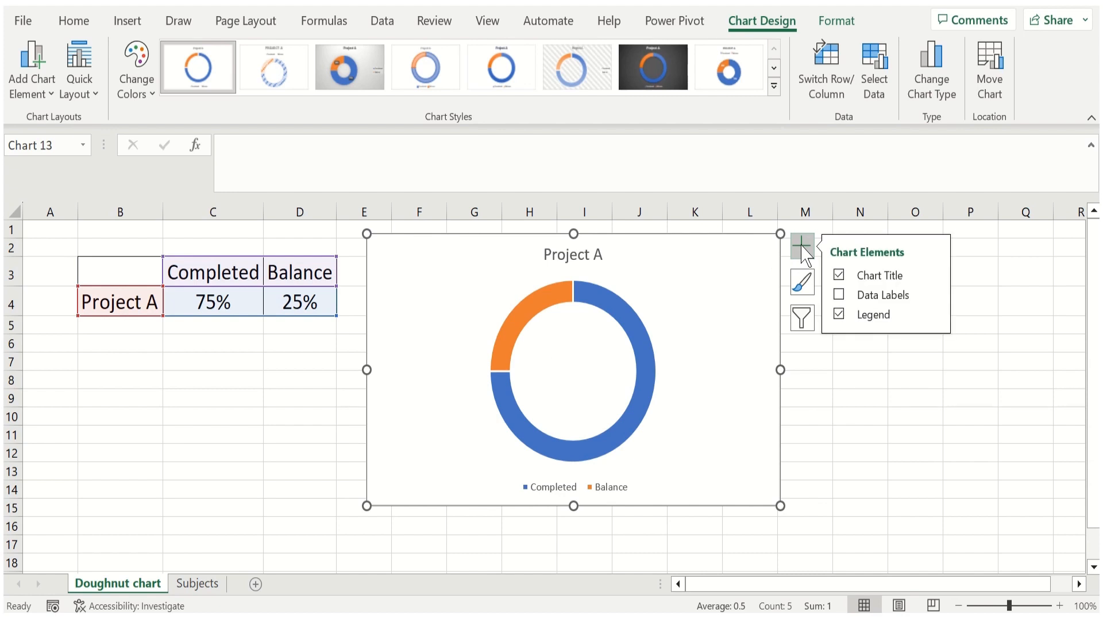
pyautogui.click(838, 294)
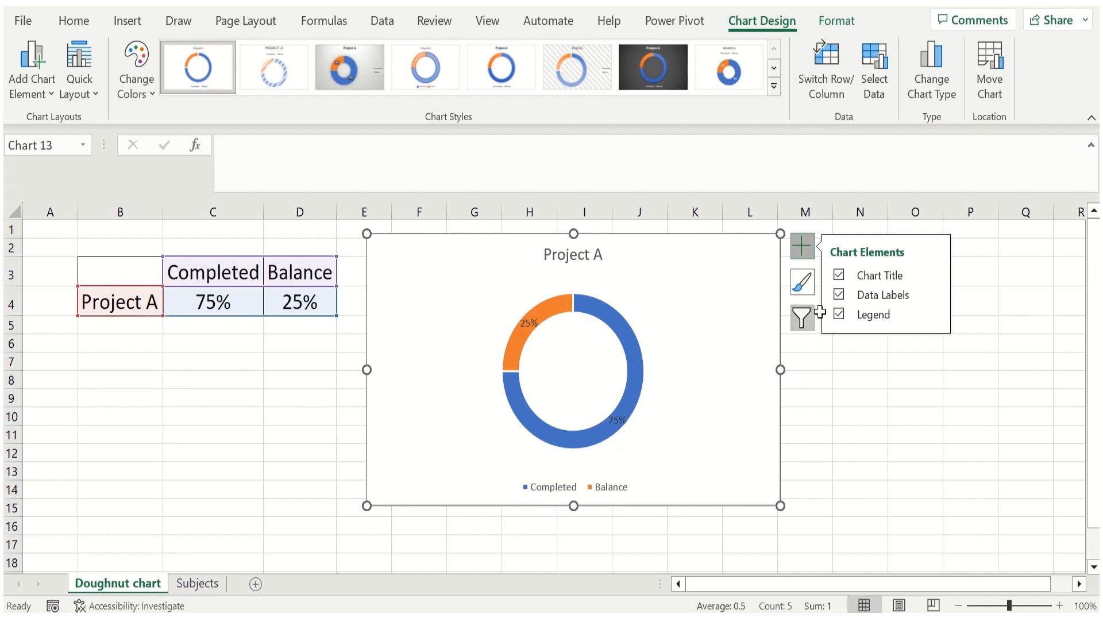
pyautogui.click(840, 295)
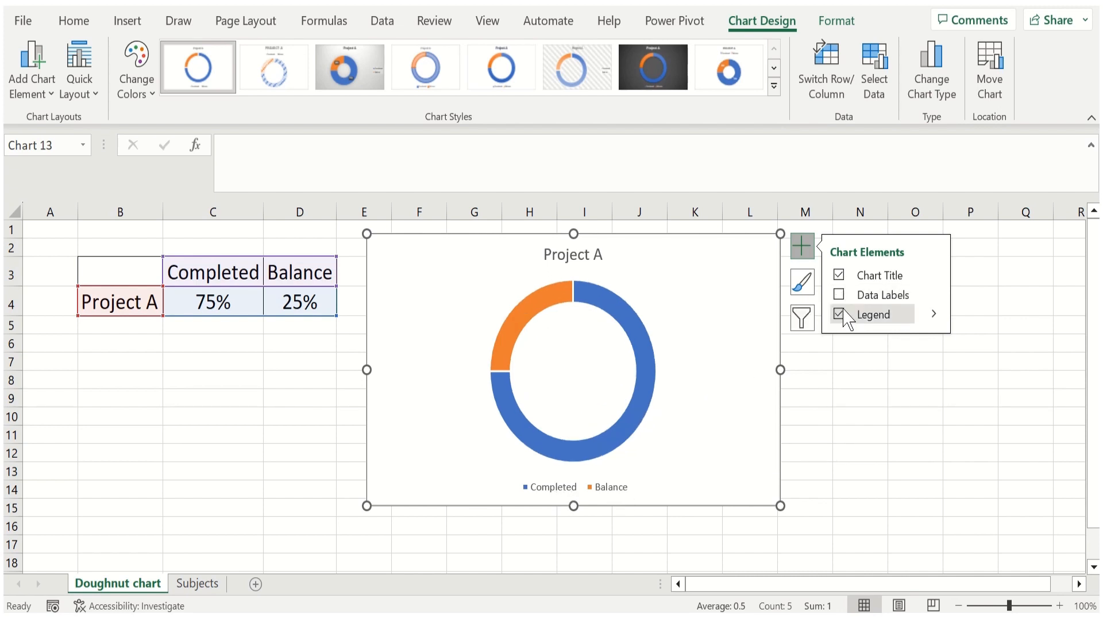
pyautogui.click(840, 315)
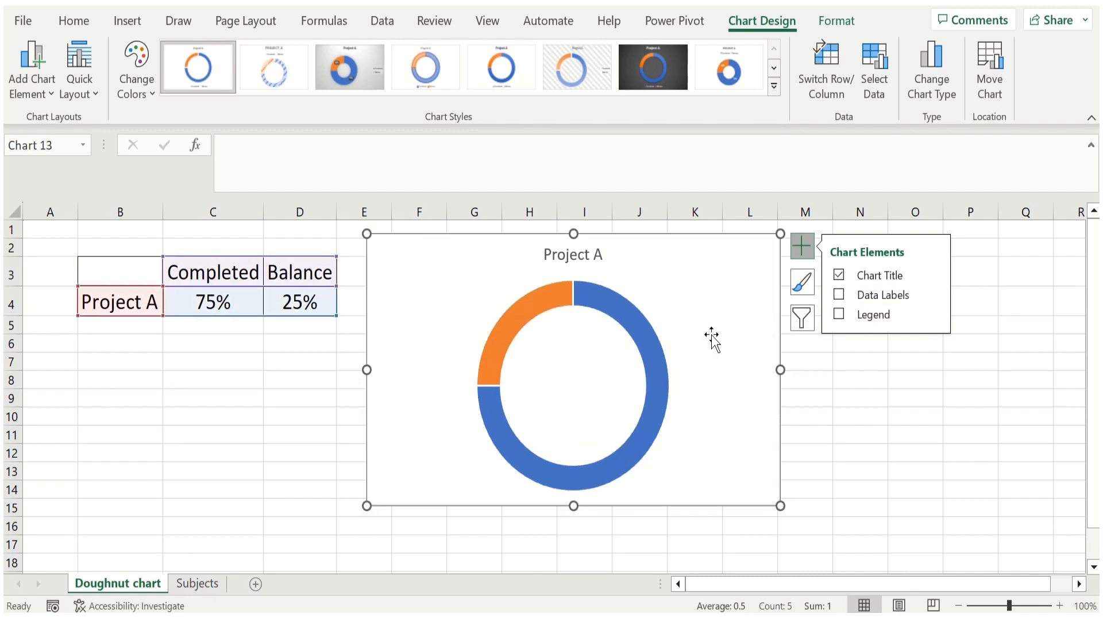
pyautogui.click(803, 253)
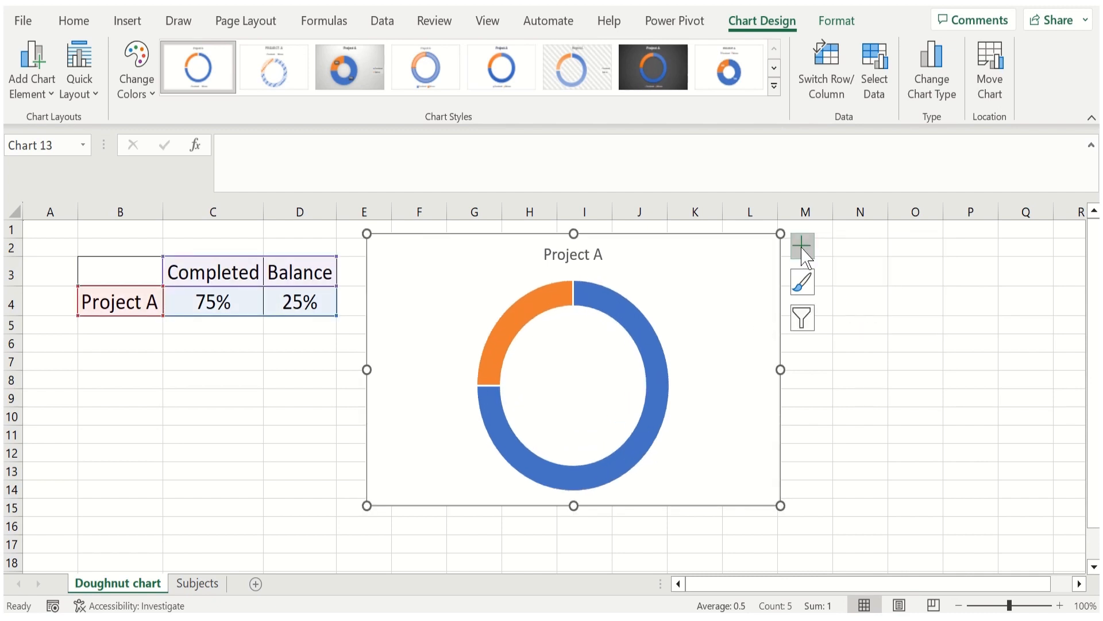
# Step: Set the doughnut hole size of the Project A series to 63%
pyautogui.doubleClick(656, 357)
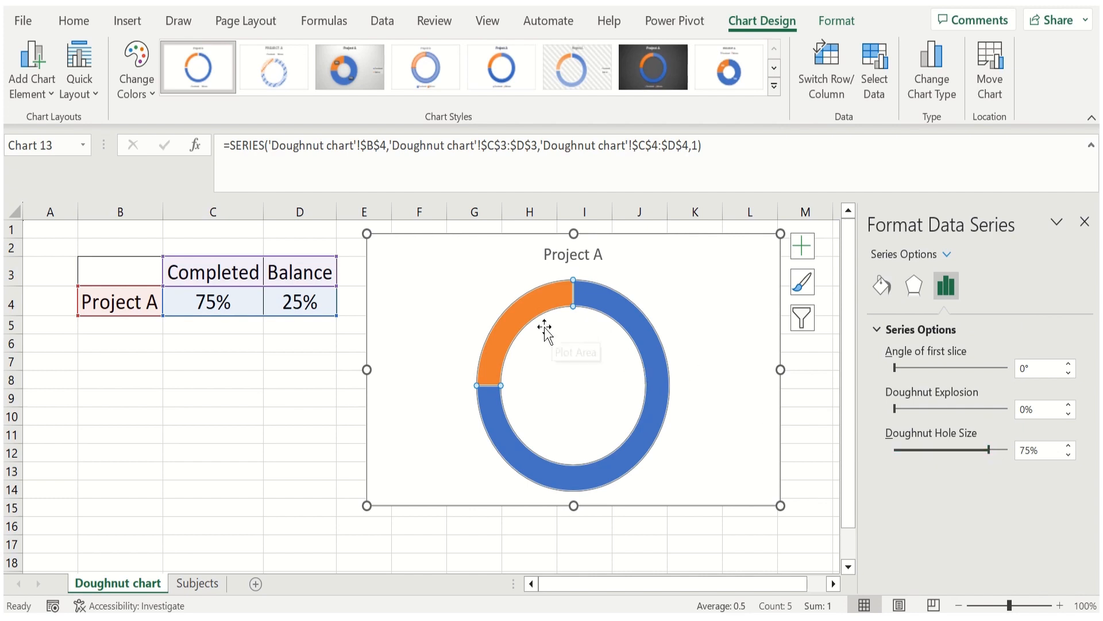
pyautogui.moveTo(991, 449); pyautogui.dragTo(974, 447)
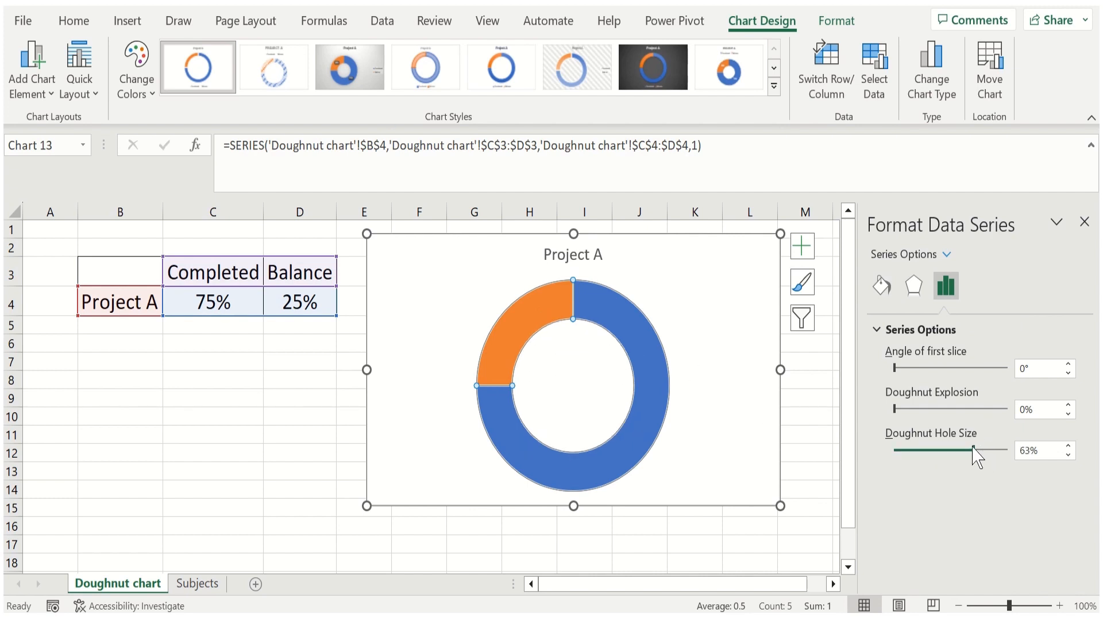
# Step: Fill the Balance slice with gray and set its border to No line
pyautogui.click(883, 285)
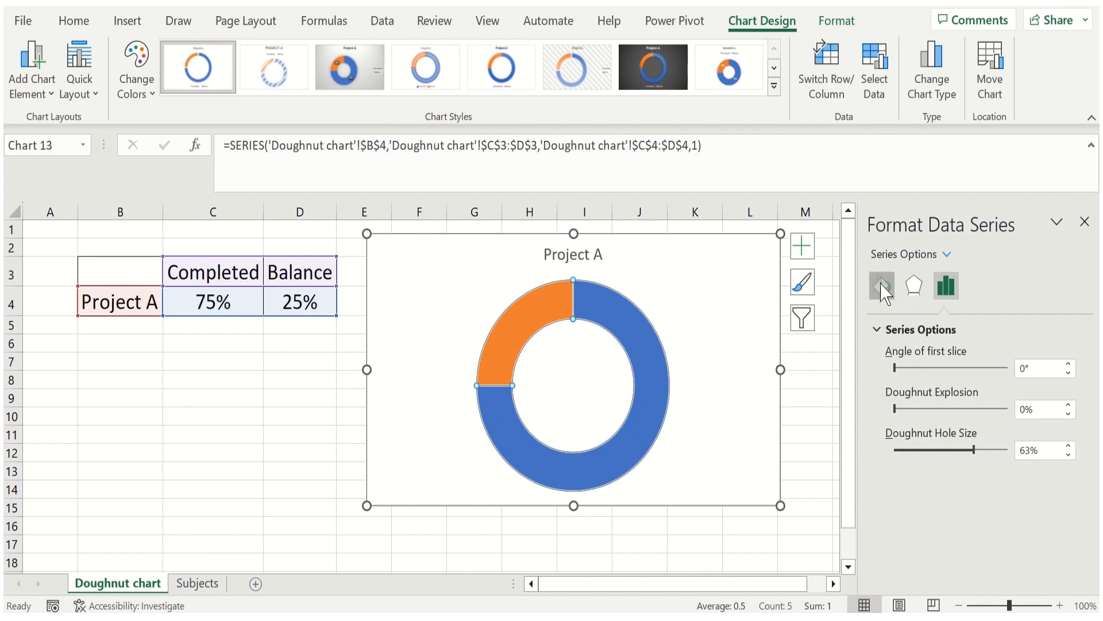
pyautogui.click(538, 315)
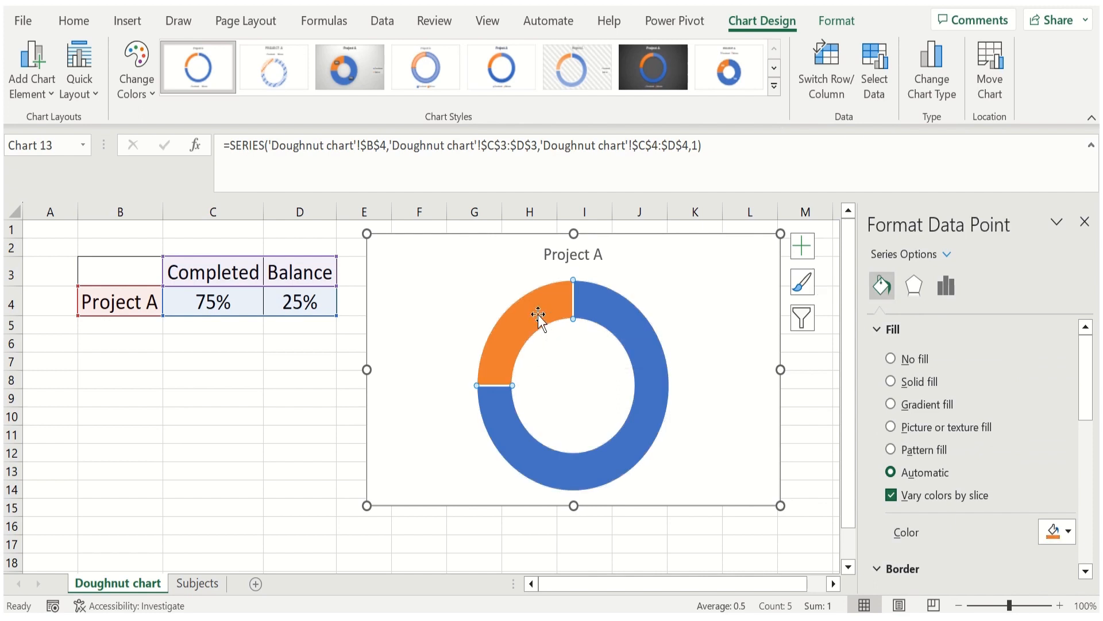
pyautogui.click(1066, 534)
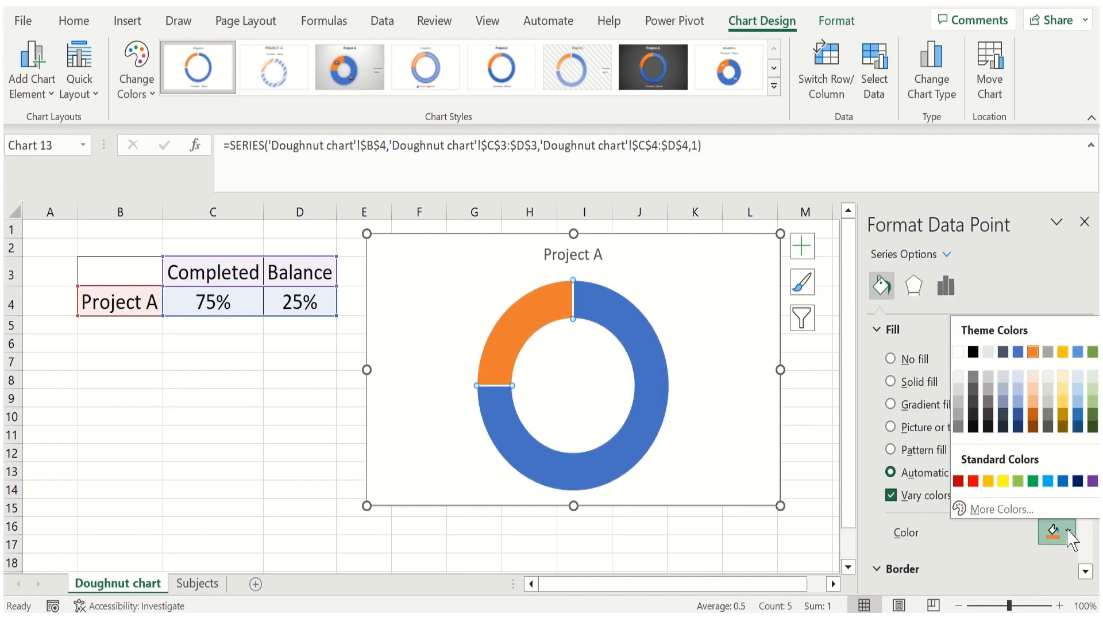
pyautogui.click(1002, 388)
pyautogui.moveTo(1095, 345); pyautogui.dragTo(1091, 403)
pyautogui.click(894, 465)
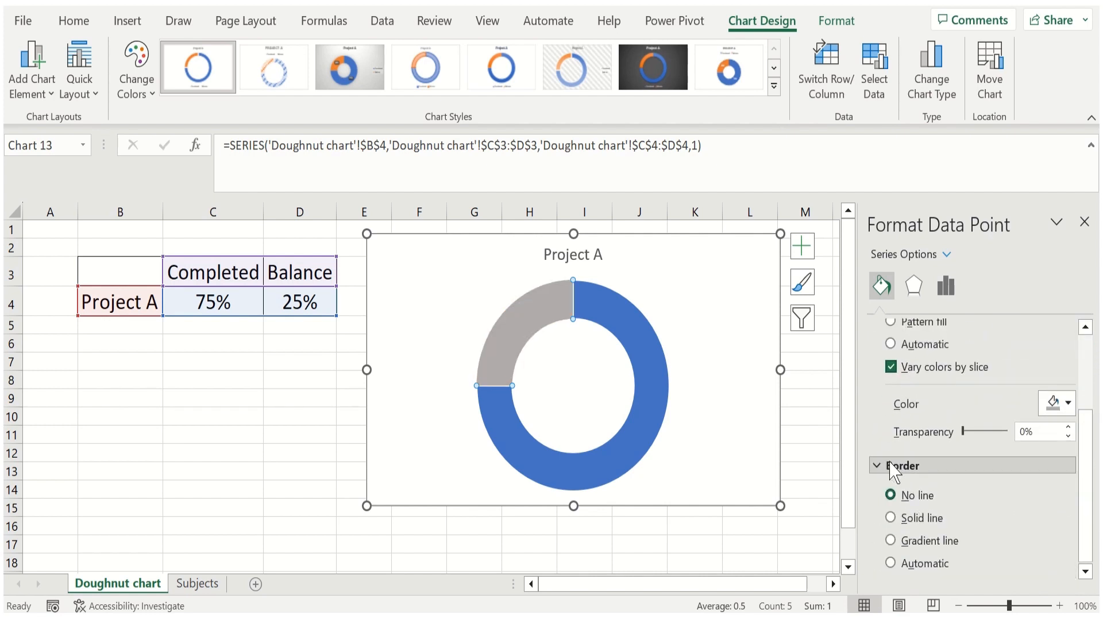
# Step: Give the Completed slice a solid line border in the standard blue color
pyautogui.click(644, 362)
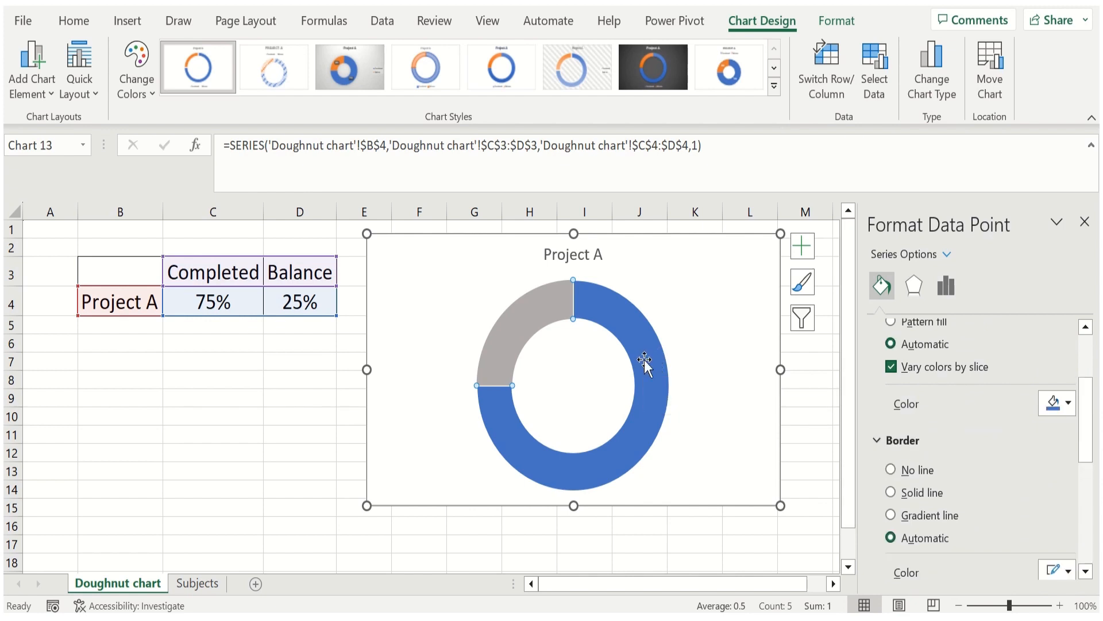
pyautogui.click(892, 493)
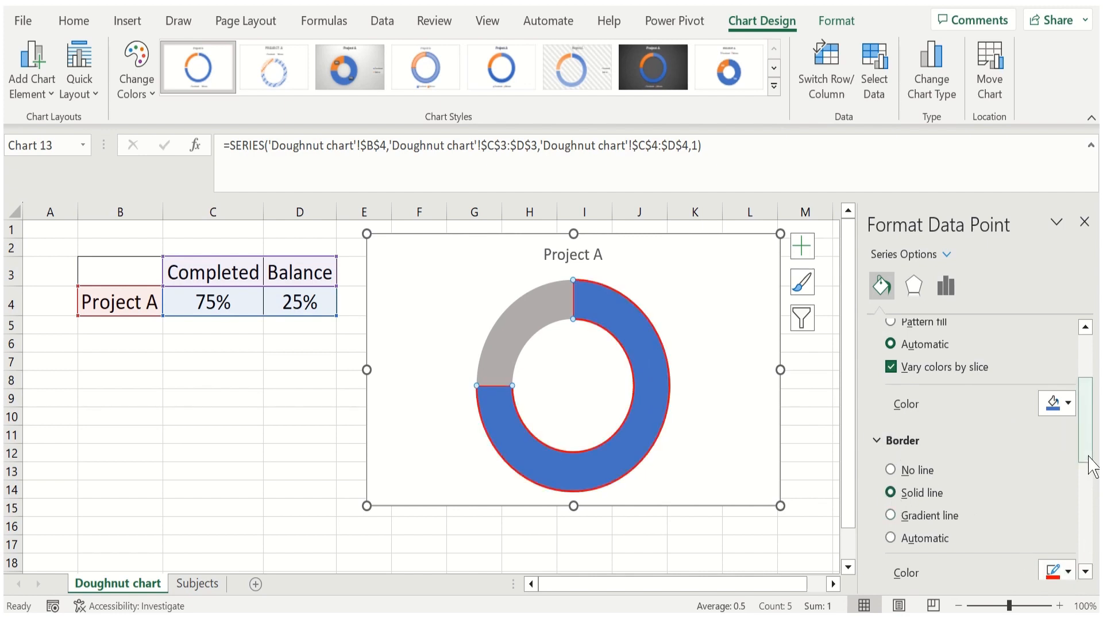
pyautogui.scroll(-3, 1089, 456)
pyautogui.click(1068, 471)
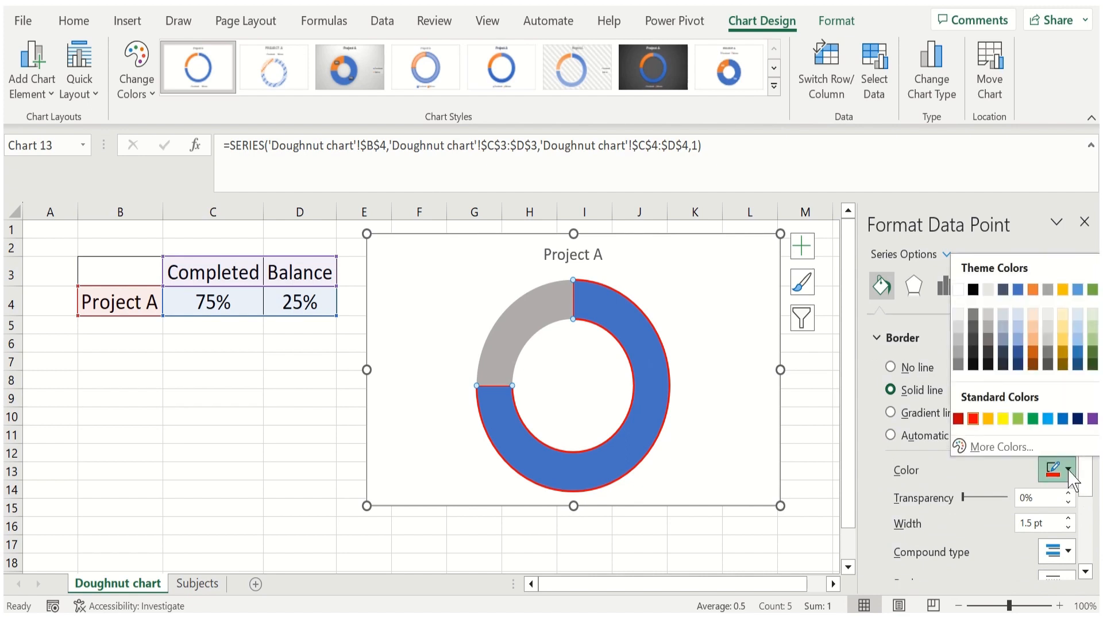
pyautogui.click(1063, 418)
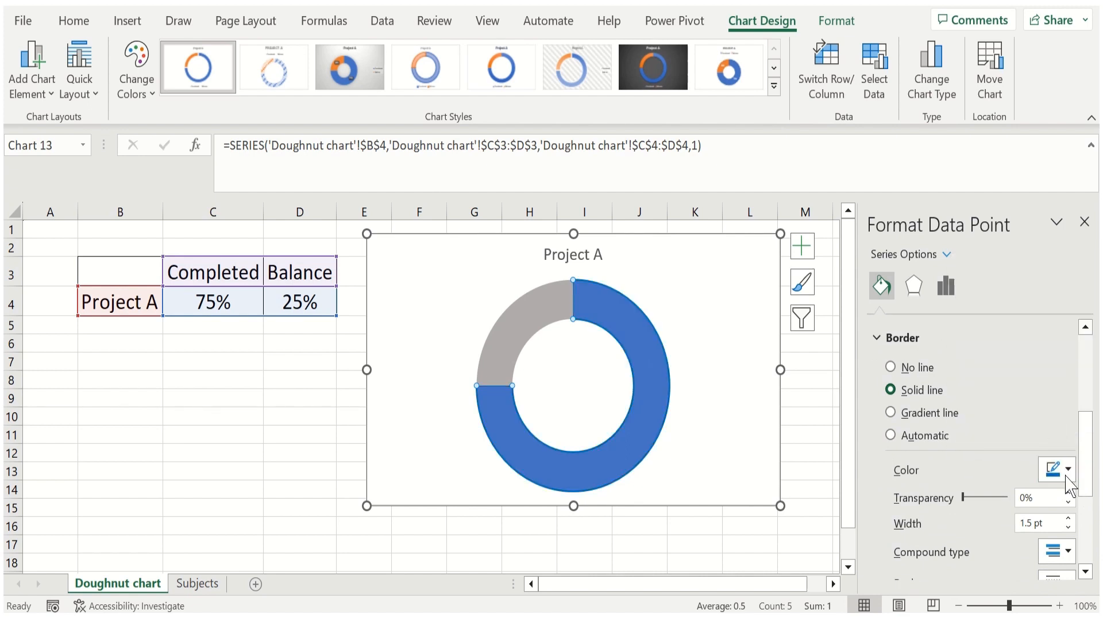
# Step: Set the Completed slice's border width to 4 pt and close the formatting pane
pyautogui.scroll(-3, 1086, 486)
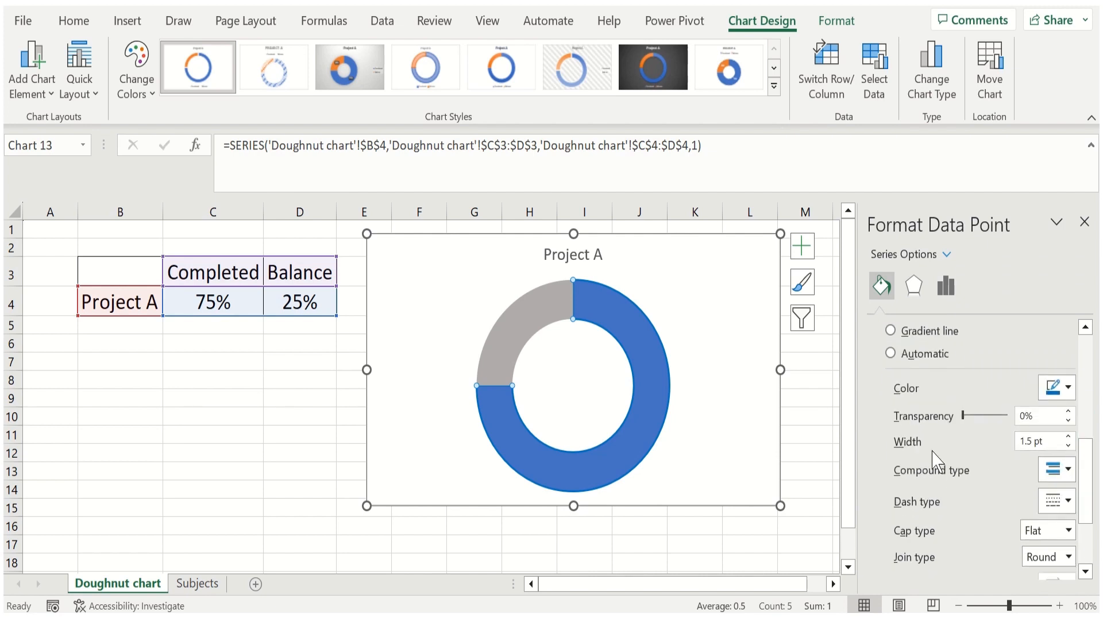
pyautogui.click(1068, 436)
pyautogui.click(1068, 436)
pyautogui.click(1069, 437)
pyautogui.click(1068, 436)
pyautogui.click(1068, 436)
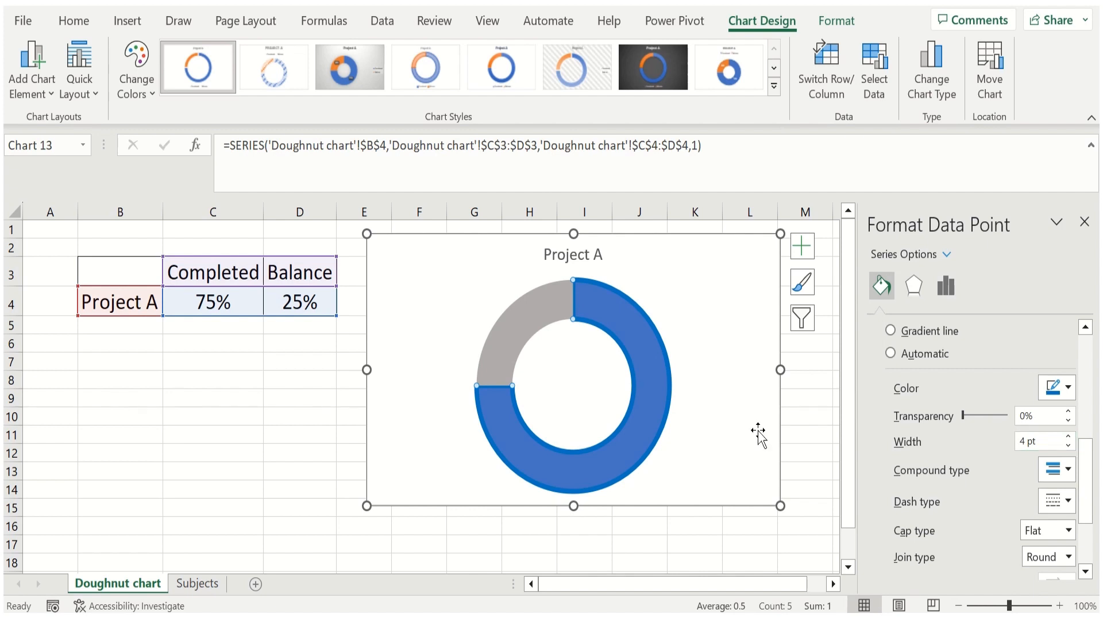
pyautogui.click(721, 429)
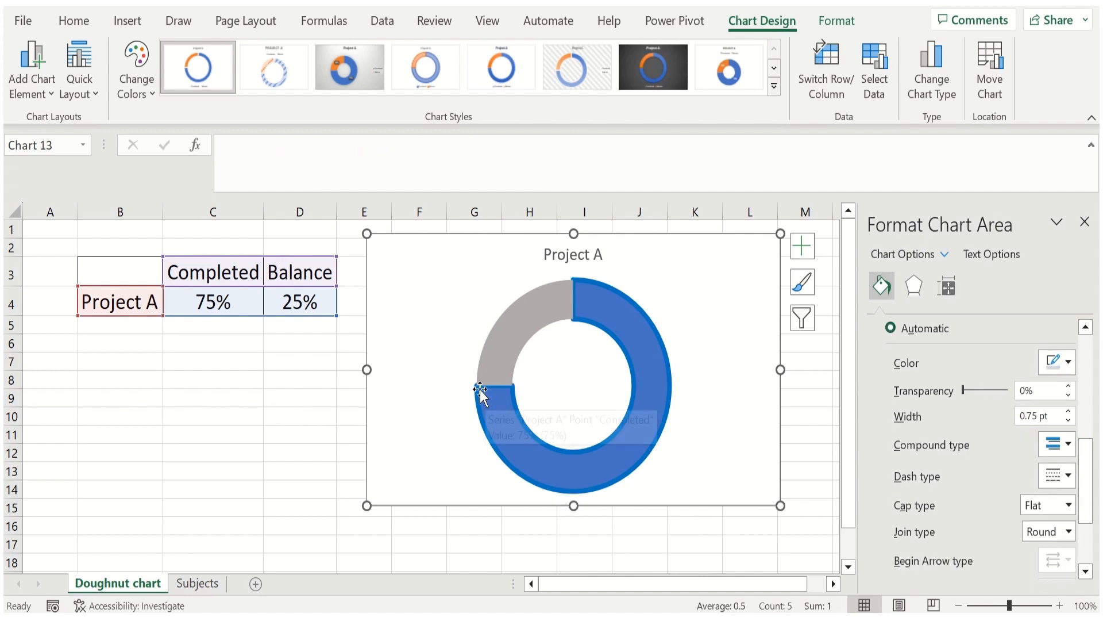
pyautogui.moveTo(508, 390)
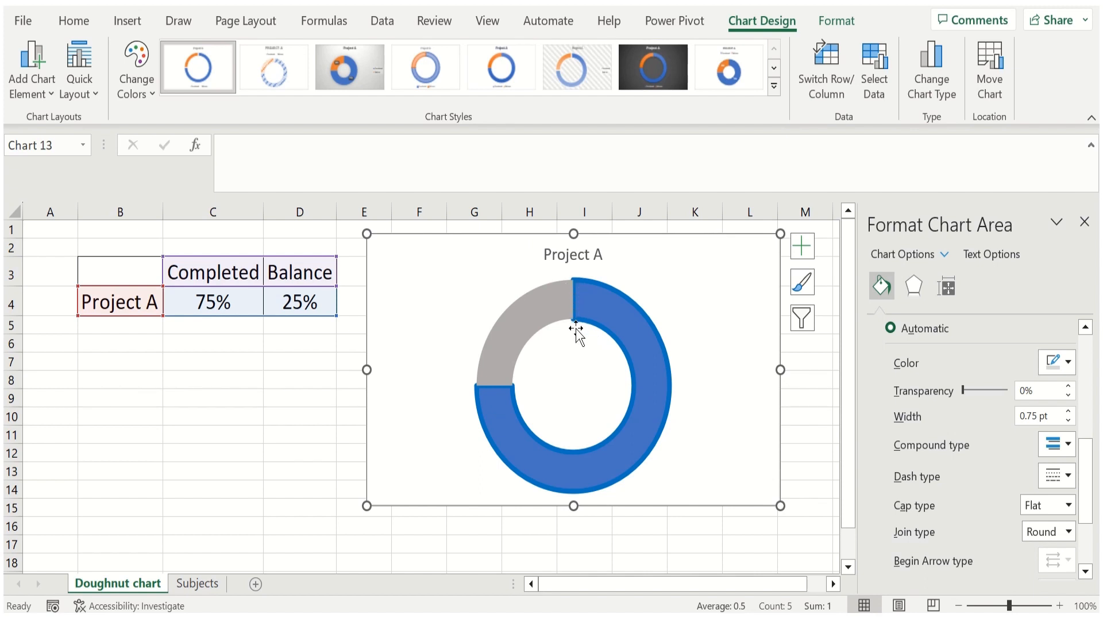
pyautogui.moveTo(553, 295)
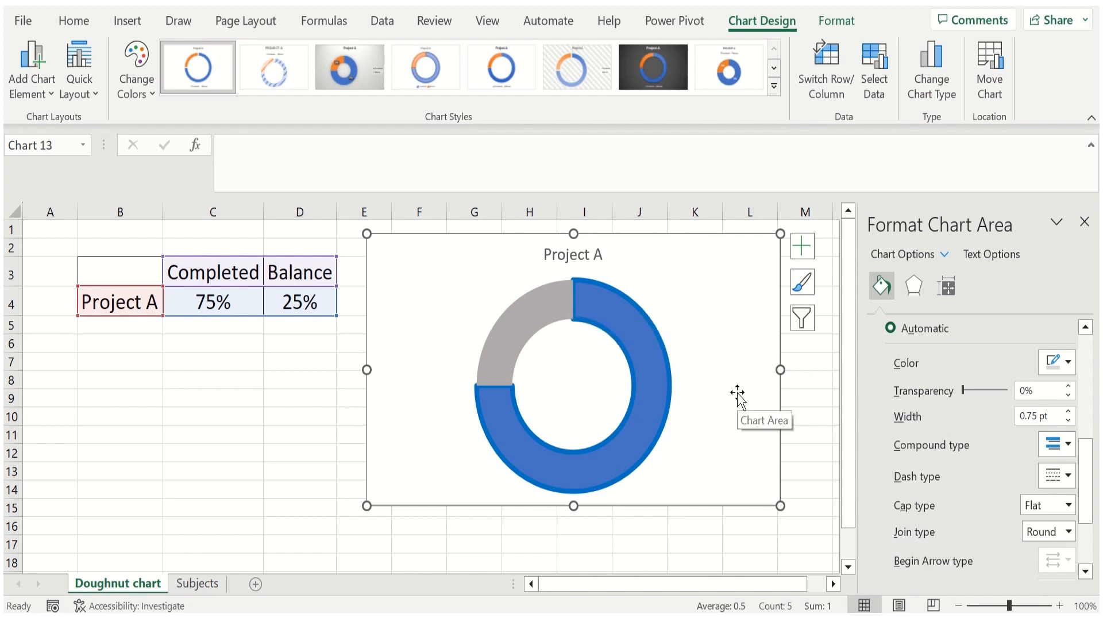
pyautogui.click(1086, 224)
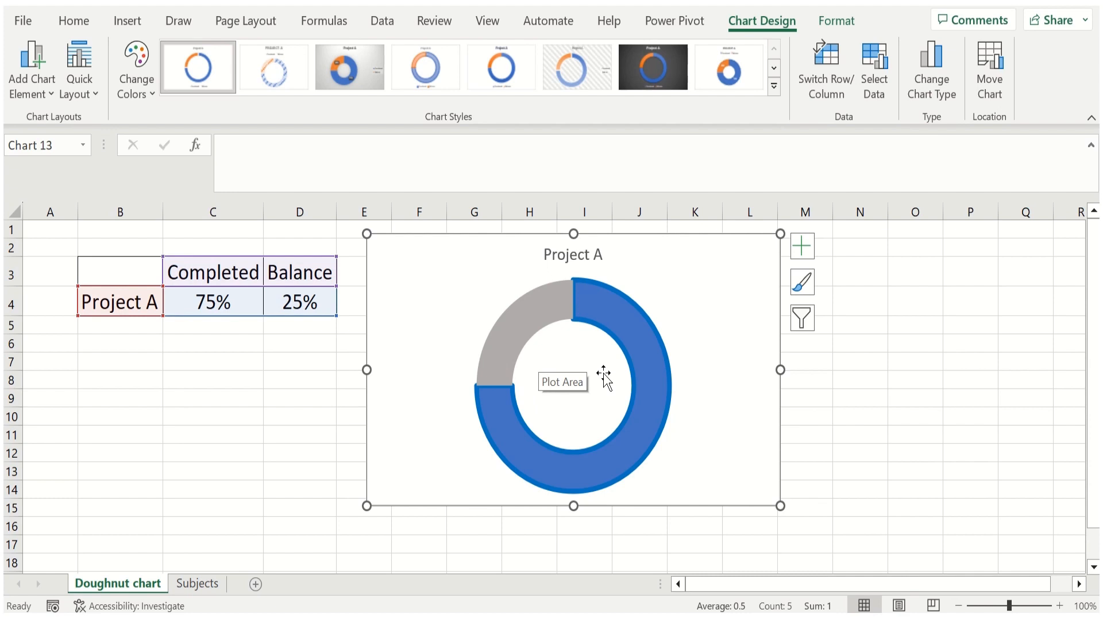
# Step: Insert a text box into the chart, centered inside the doughnut hole
pyautogui.click(213, 302)
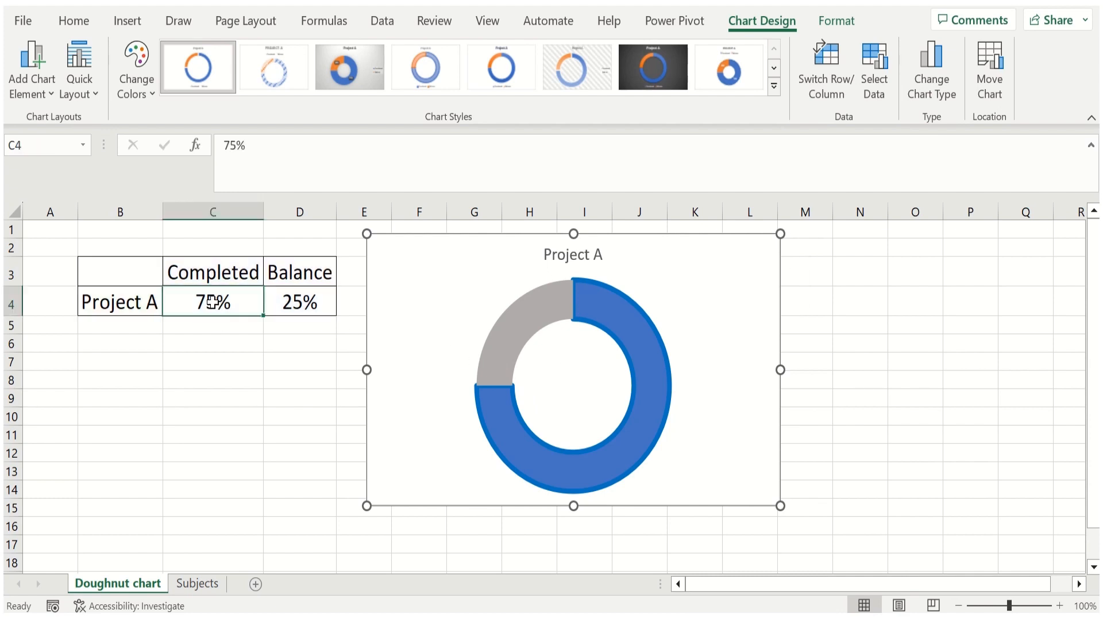
pyautogui.click(585, 368)
pyautogui.click(771, 368)
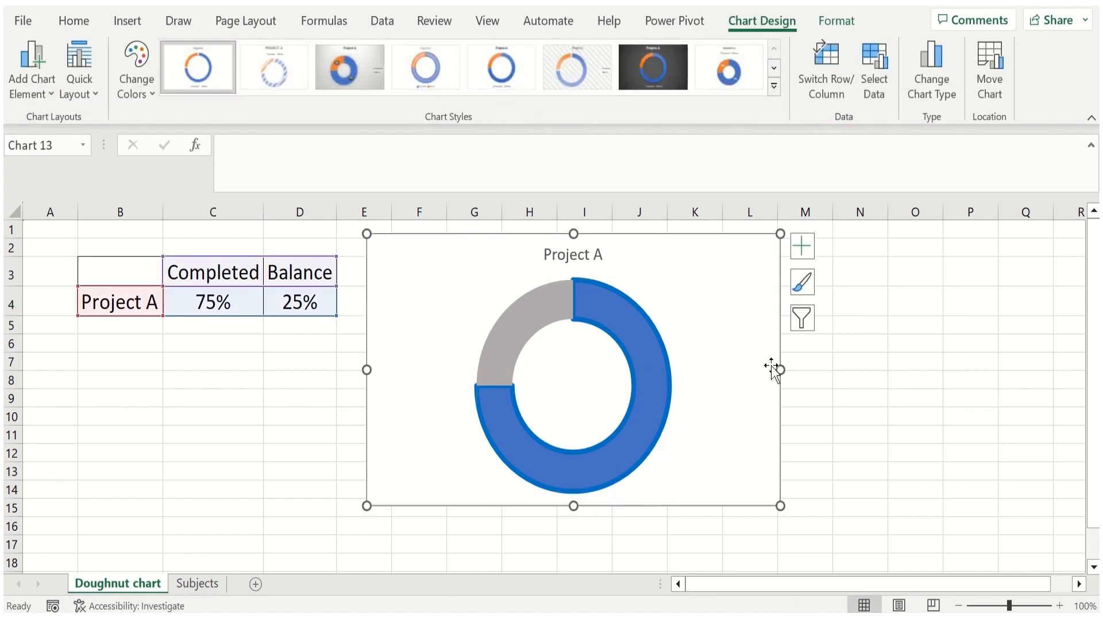
pyautogui.click(120, 23)
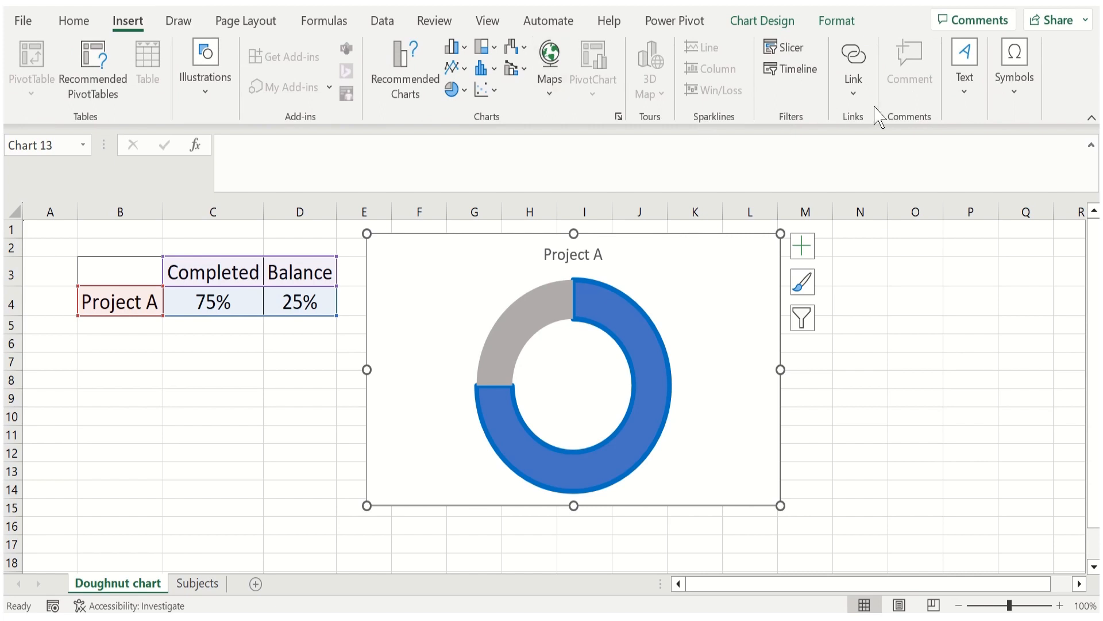
pyautogui.click(968, 98)
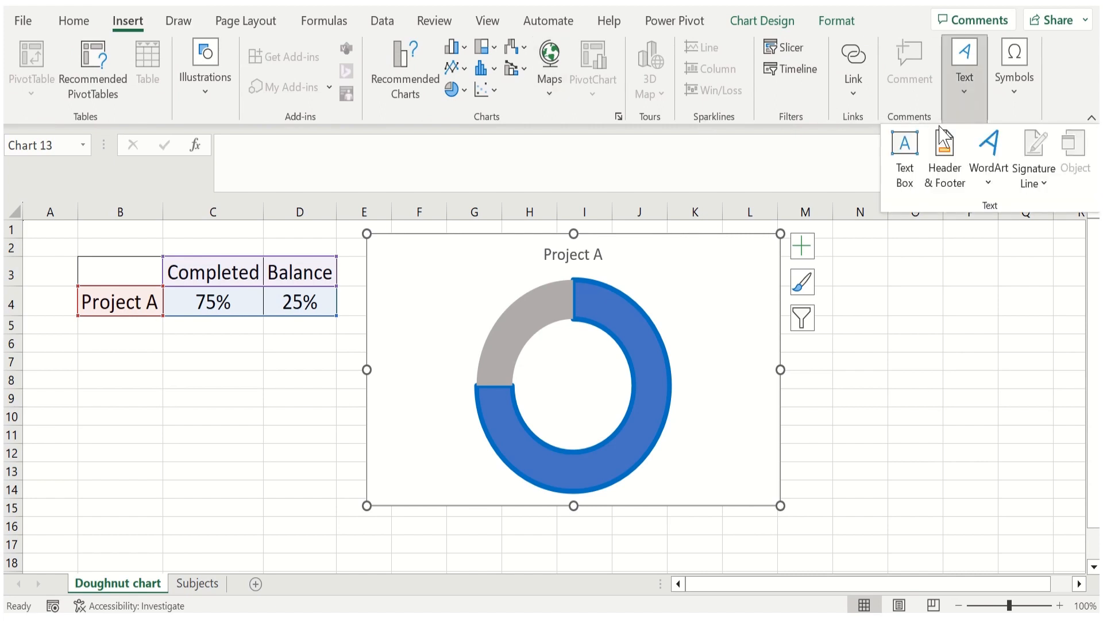
pyautogui.click(905, 162)
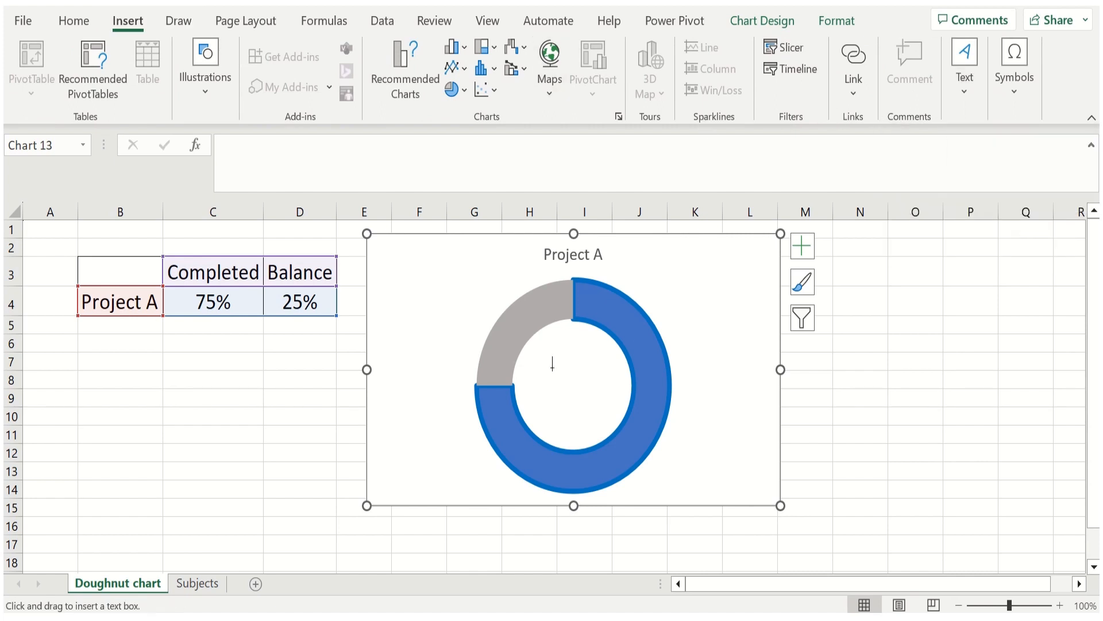
pyautogui.moveTo(532, 360); pyautogui.dragTo(612, 406)
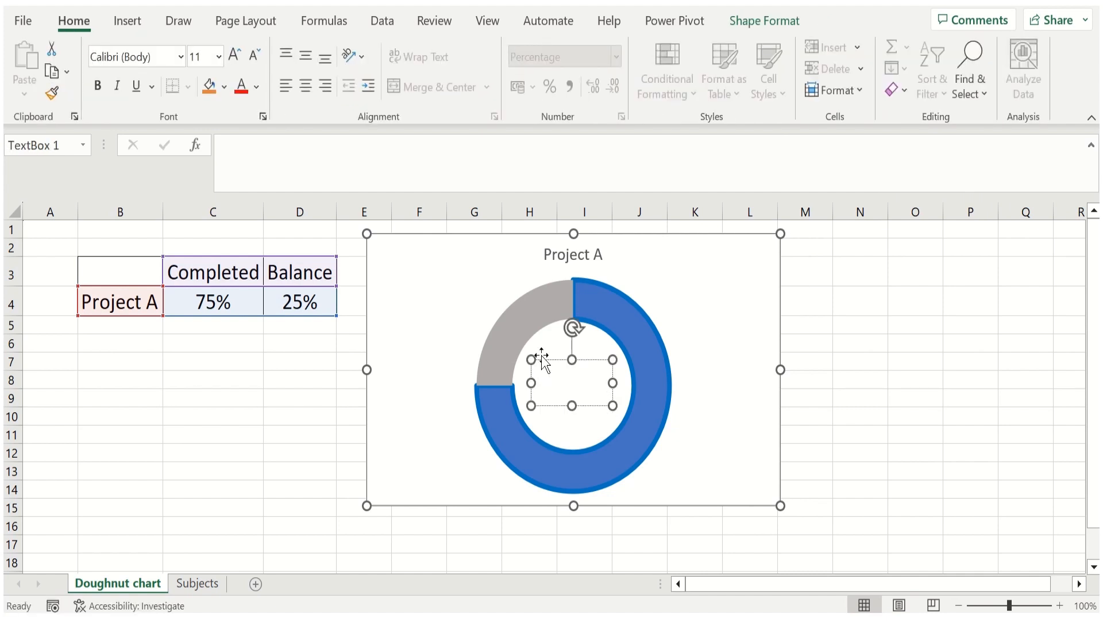
# Step: Link the text box to the Completed percentage with the formula ='Doughnut chart'!$C$4
pyautogui.click(265, 150)
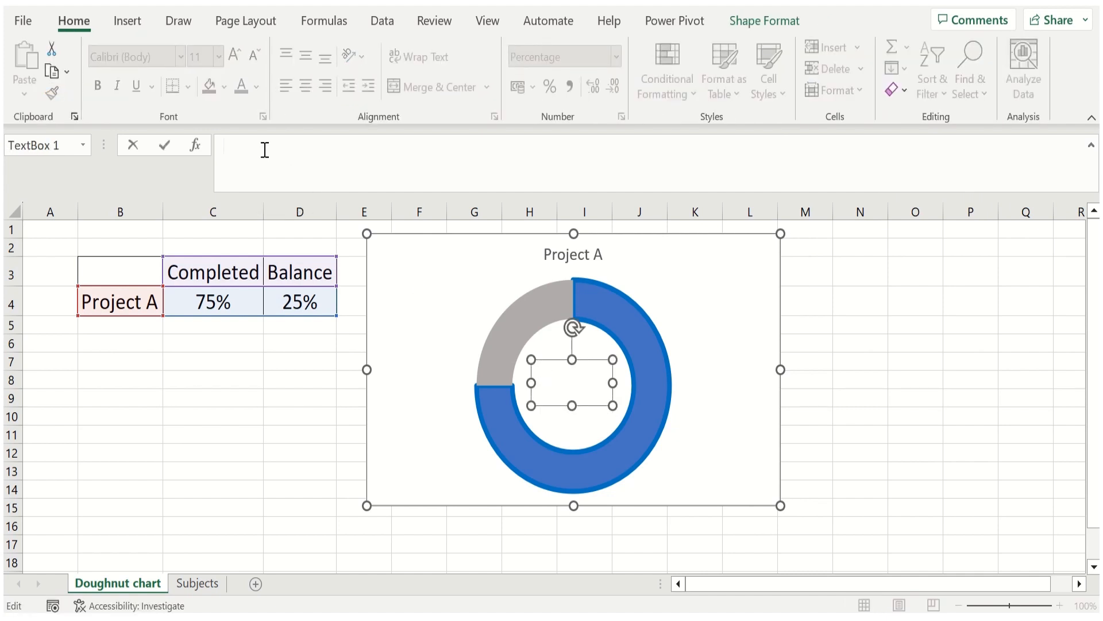
pyautogui.write('=')
pyautogui.click(190, 305)
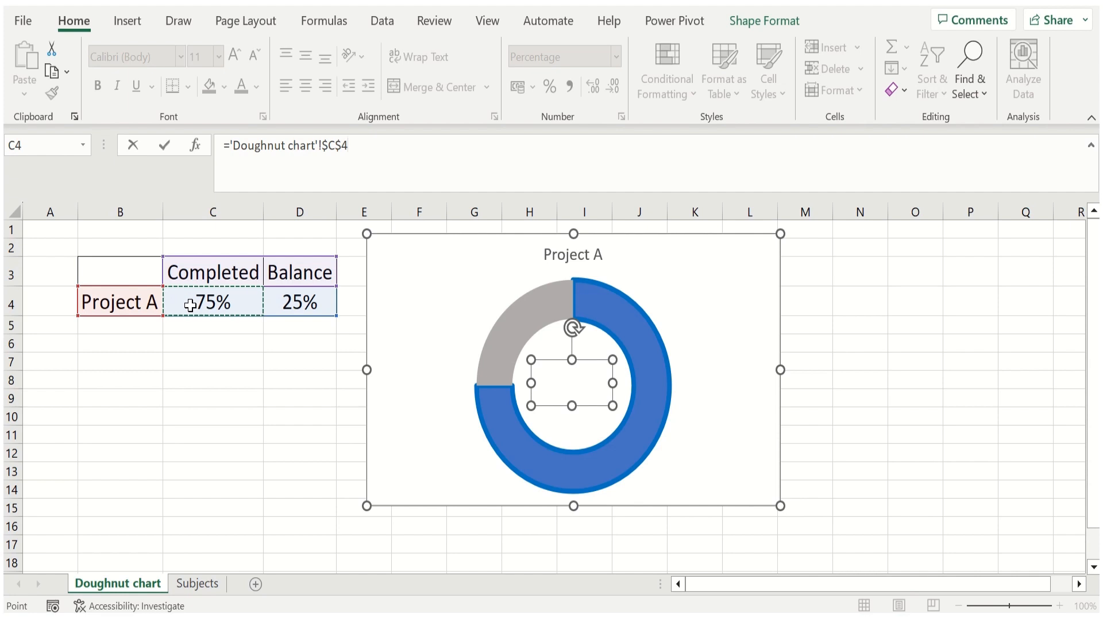
pyautogui.press('Return')
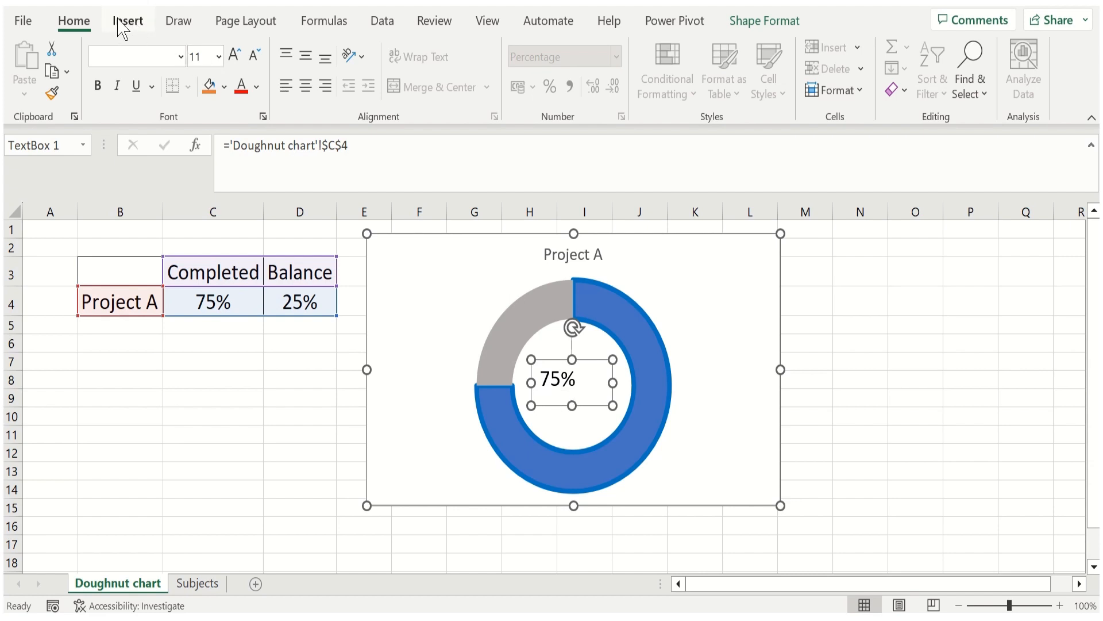
# Step: Format the text box as centered, bold, red text at size 24 and shift it slightly upward in the doughnut hole
pyautogui.click(305, 84)
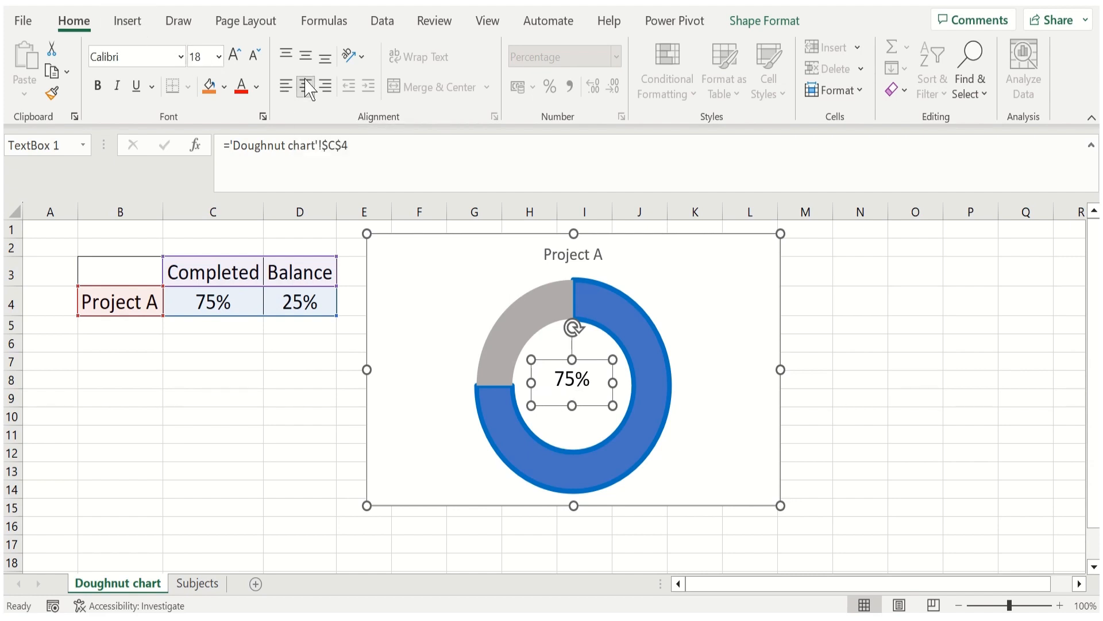
pyautogui.click(235, 55)
pyautogui.click(234, 55)
pyautogui.click(234, 55)
pyautogui.click(98, 88)
pyautogui.click(244, 87)
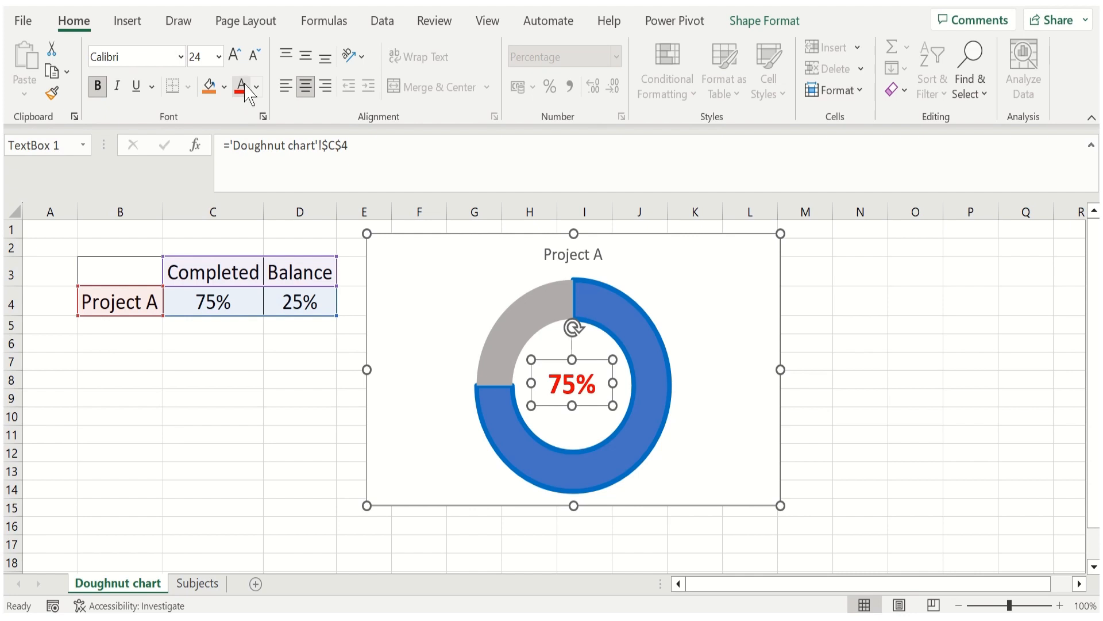
pyautogui.moveTo(589, 358); pyautogui.dragTo(591, 353)
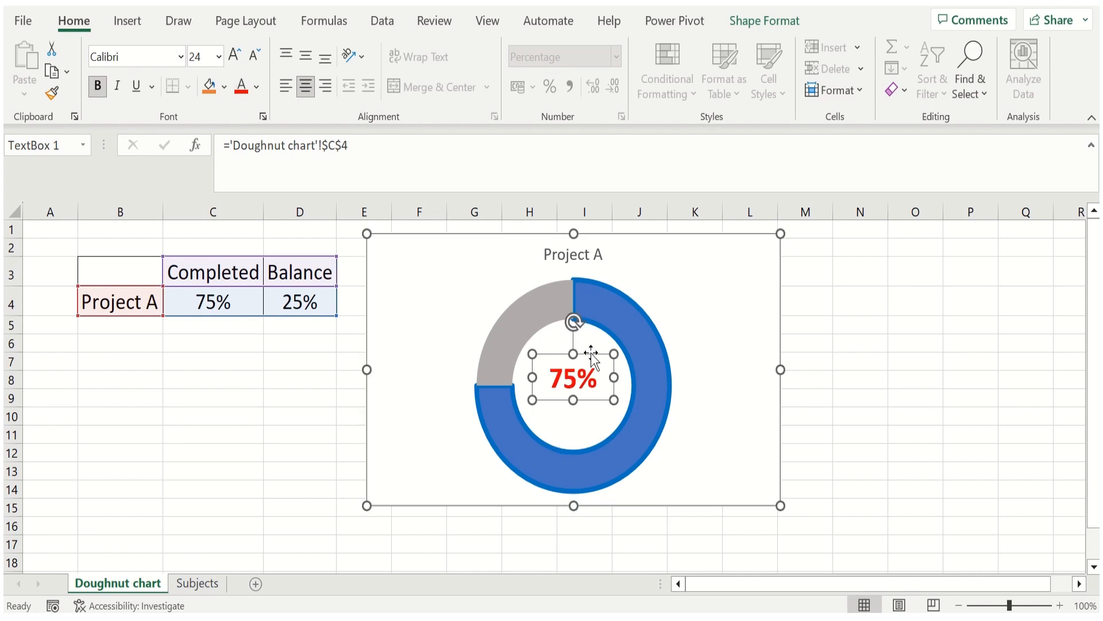
pyautogui.click(747, 362)
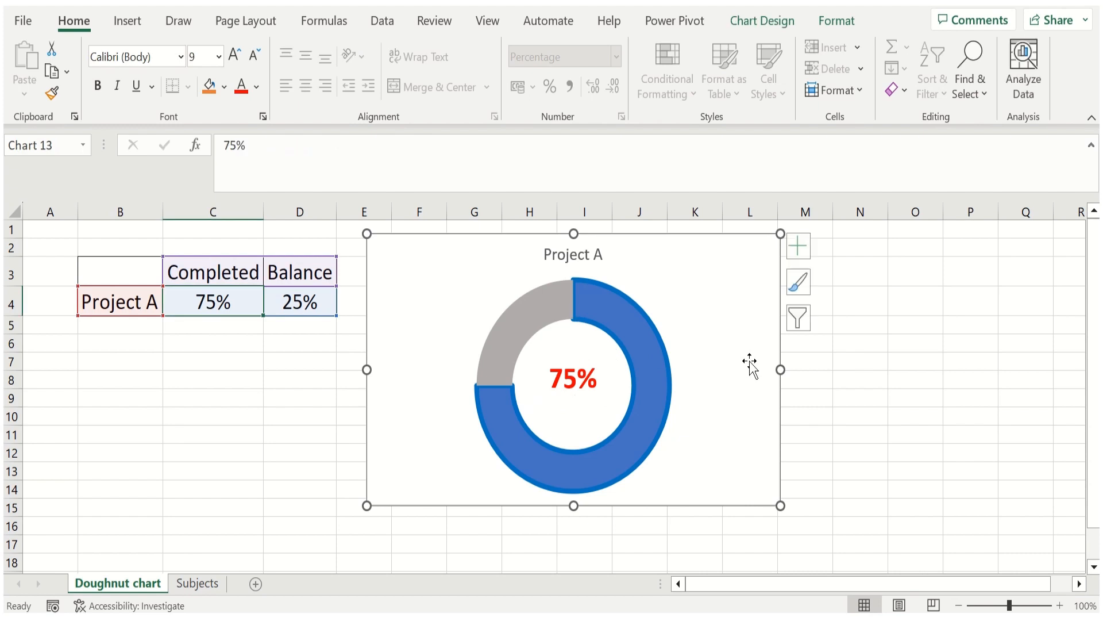
# Step: Set Project A's Completed percentage in cell C4 to 85%
pyautogui.click(211, 302)
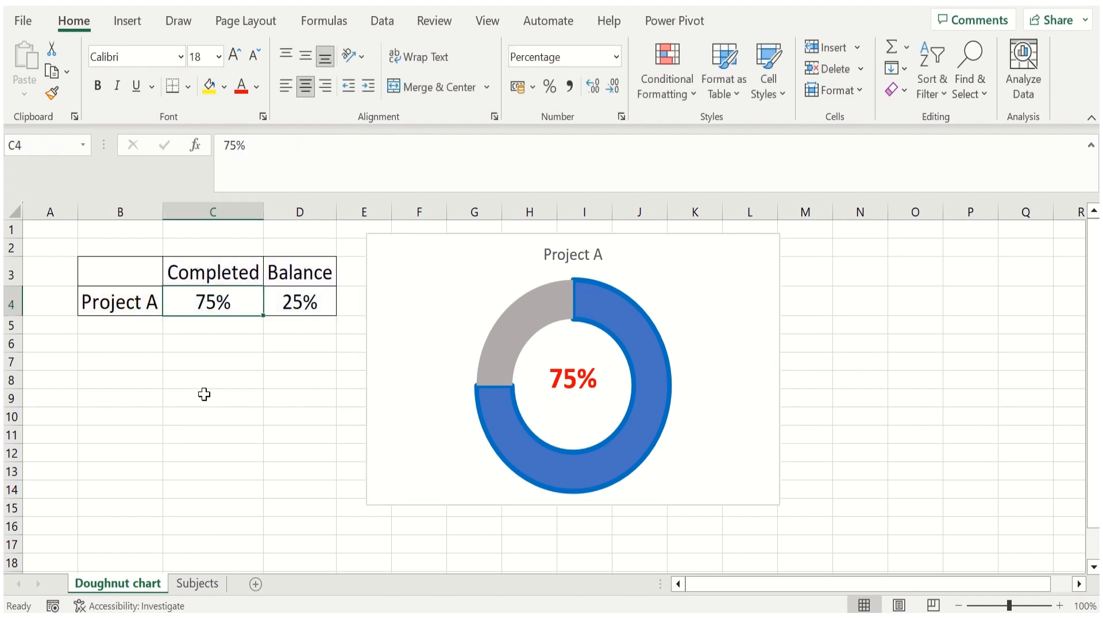
pyautogui.write('85')
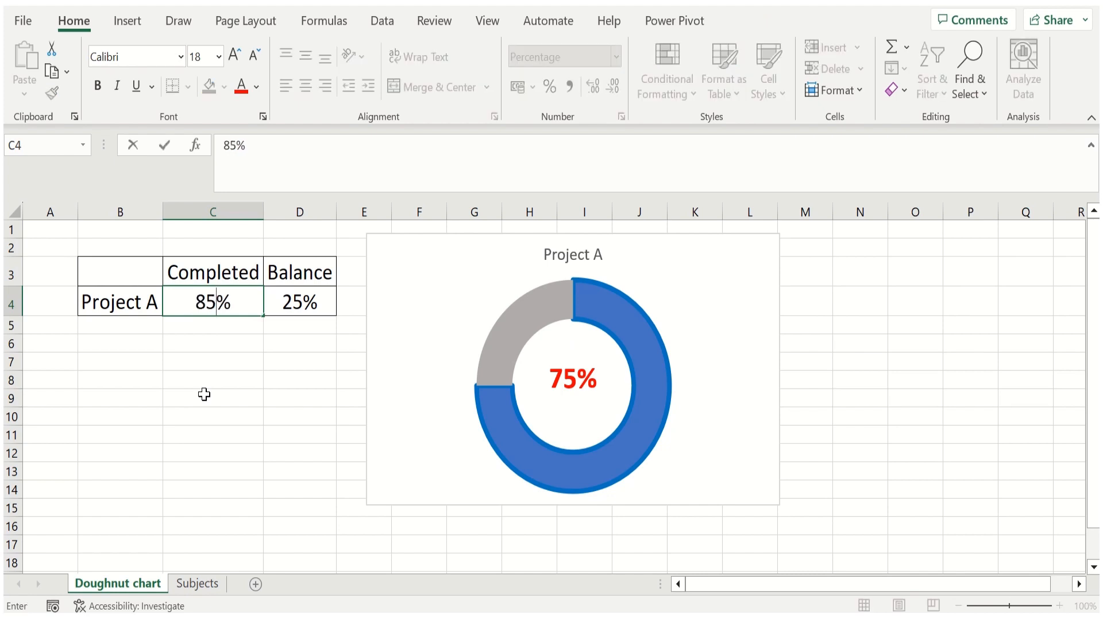
pyautogui.click(204, 394)
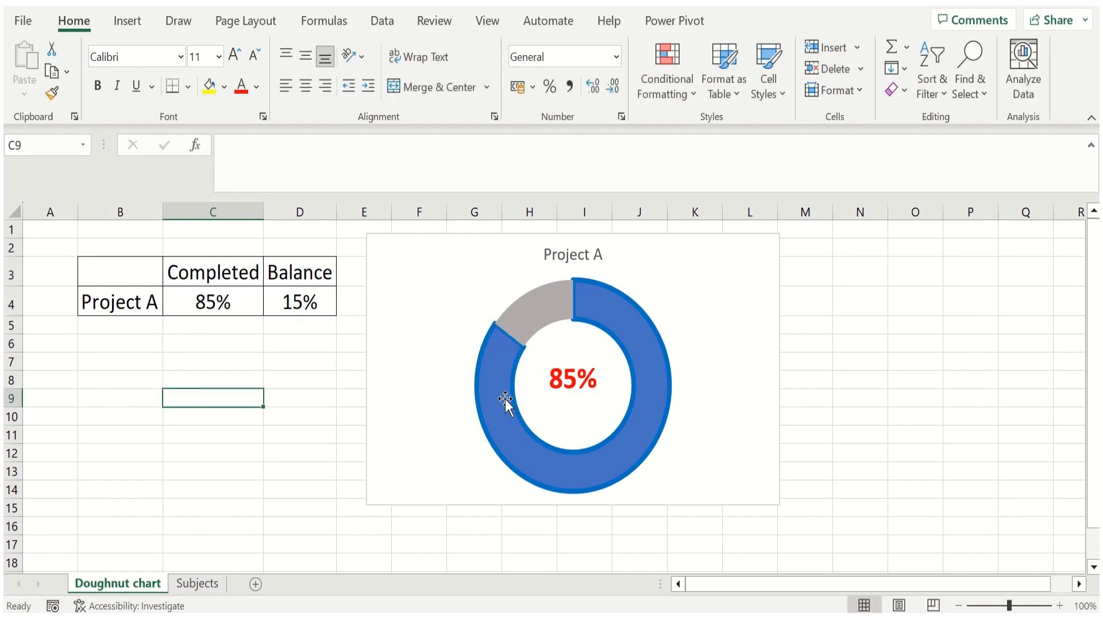
pyautogui.moveTo(509, 353)
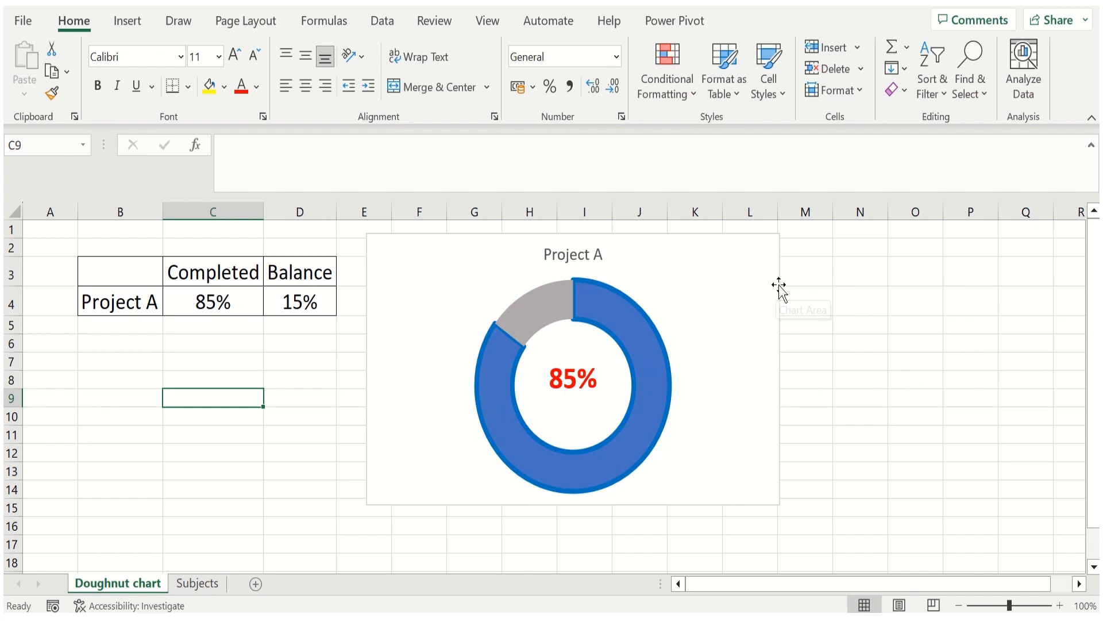
# Step: Open the formatting options for the chart area and give it a gradient fill
pyautogui.click(637, 345)
pyautogui.doubleClick(636, 343)
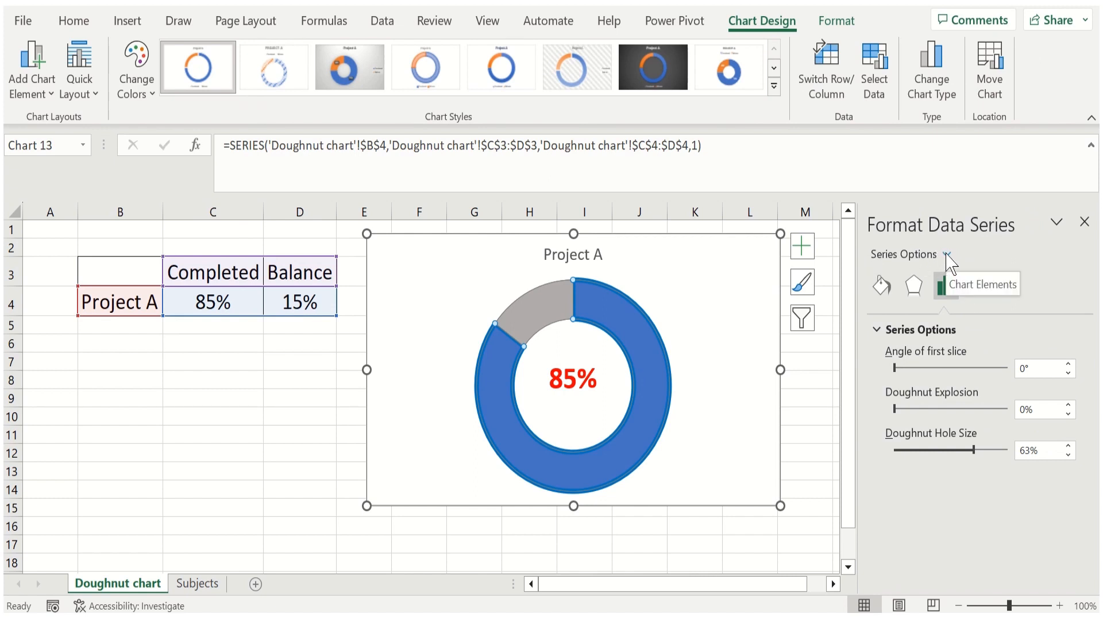
pyautogui.click(947, 254)
pyautogui.click(960, 279)
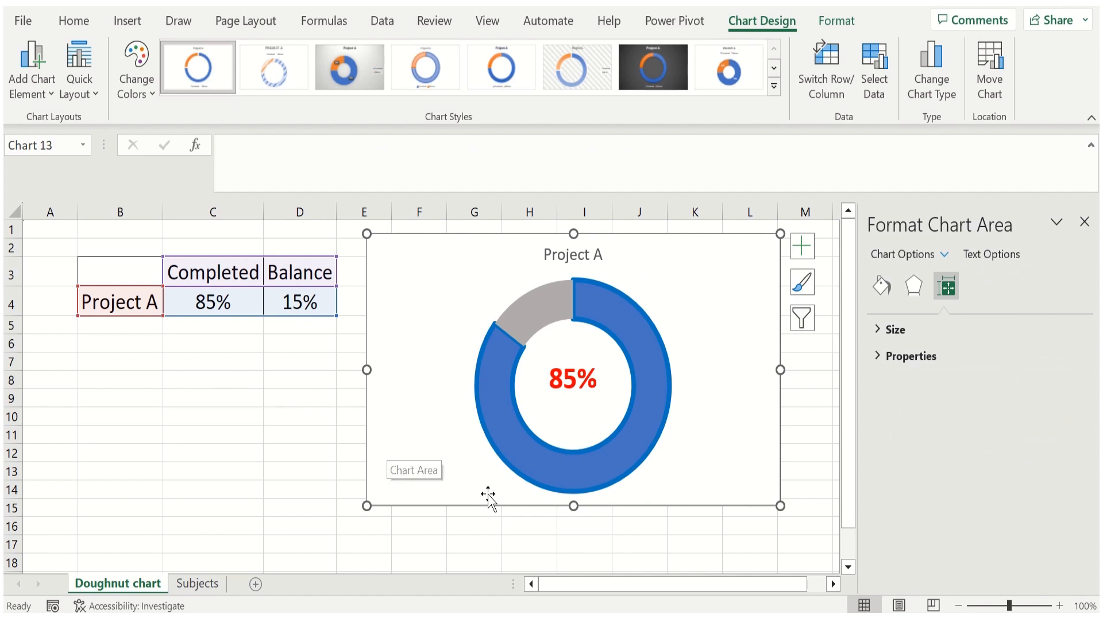
pyautogui.click(882, 285)
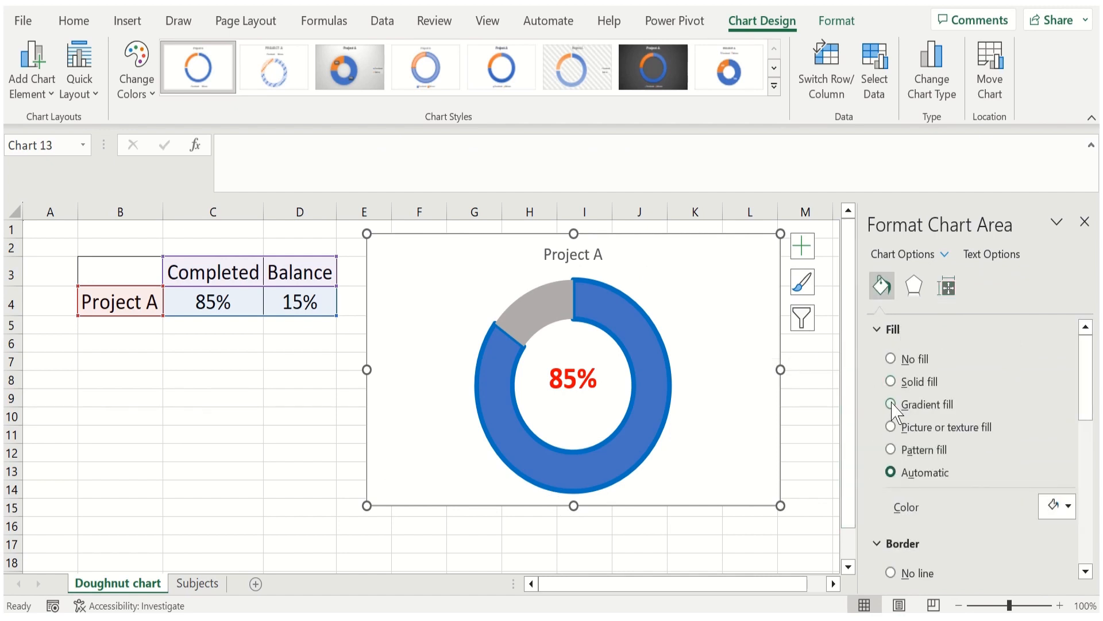
pyautogui.click(891, 404)
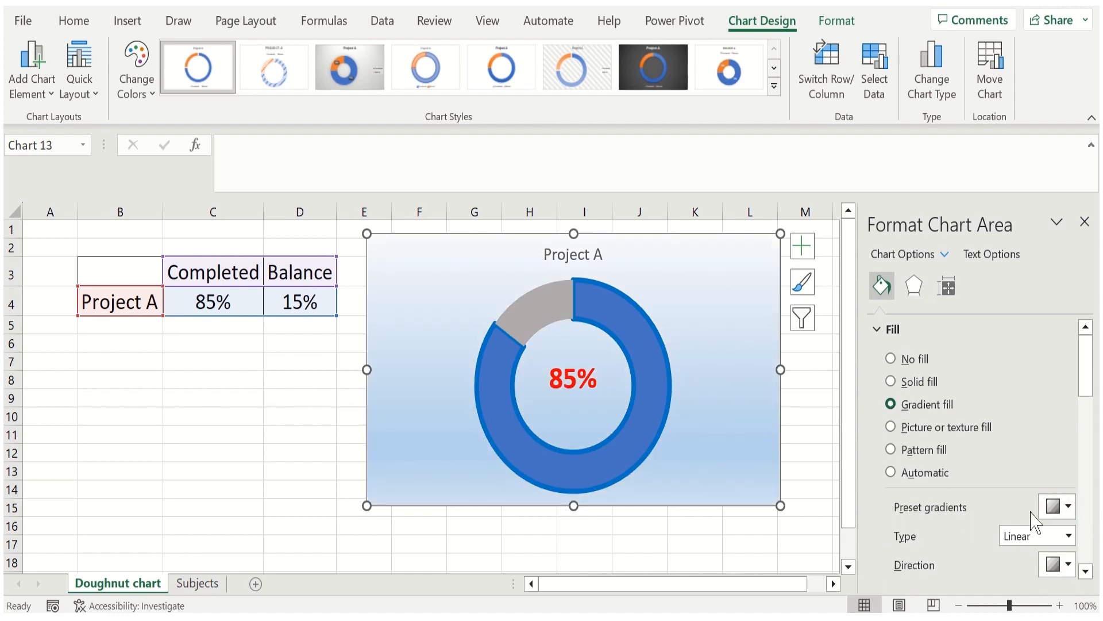
# Step: Try the light green preset gradient on the chart area, settling on the light grey preset
pyautogui.click(1067, 506)
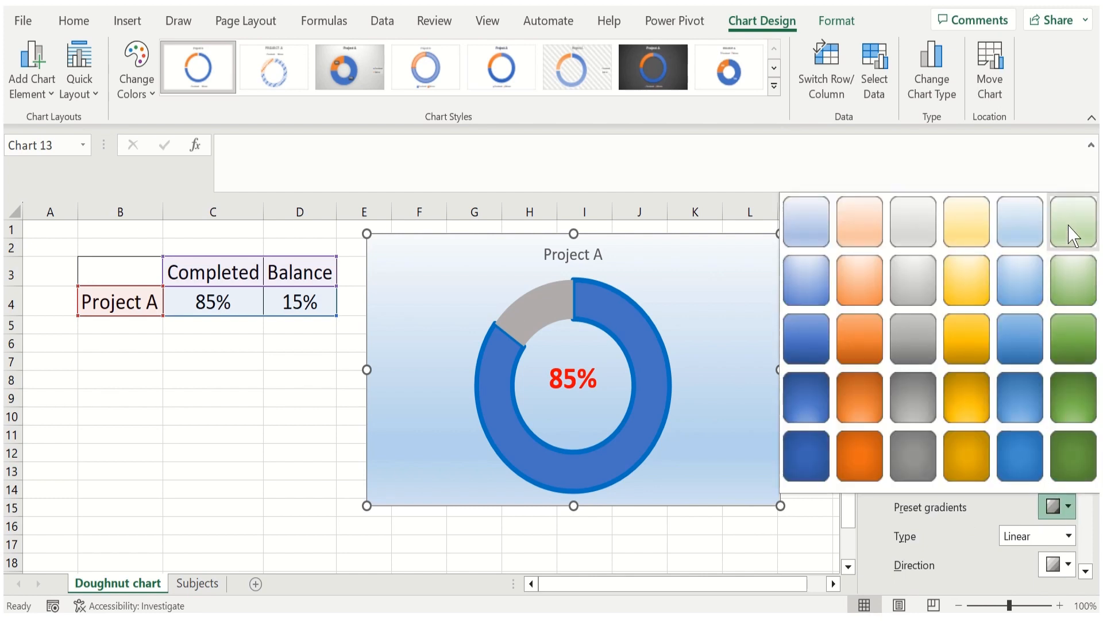
pyautogui.click(1071, 225)
pyautogui.click(1067, 505)
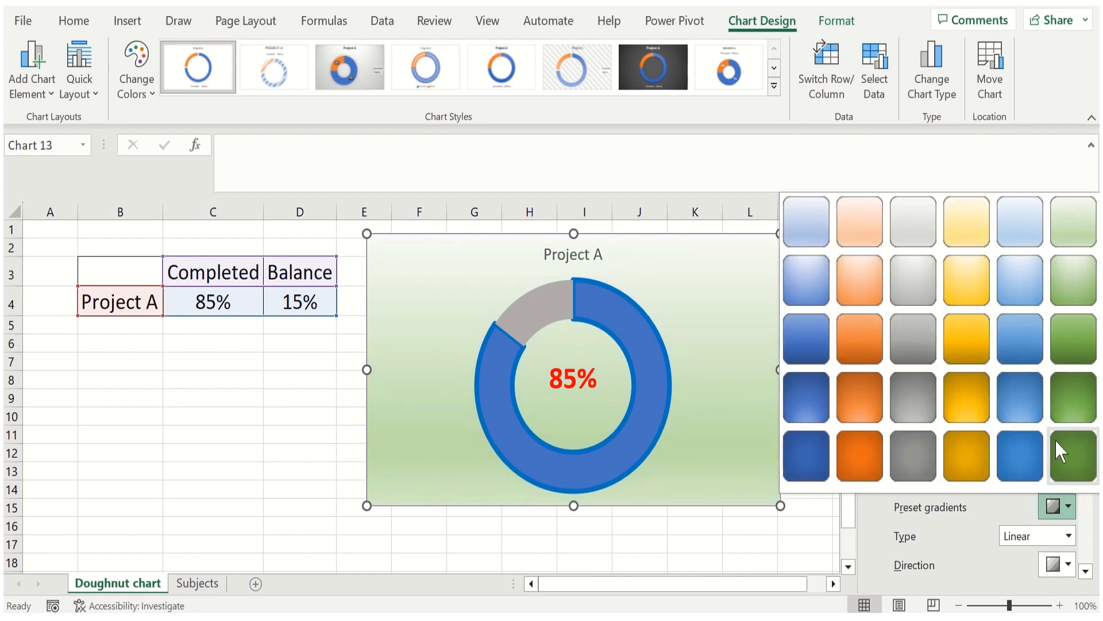
pyautogui.click(906, 225)
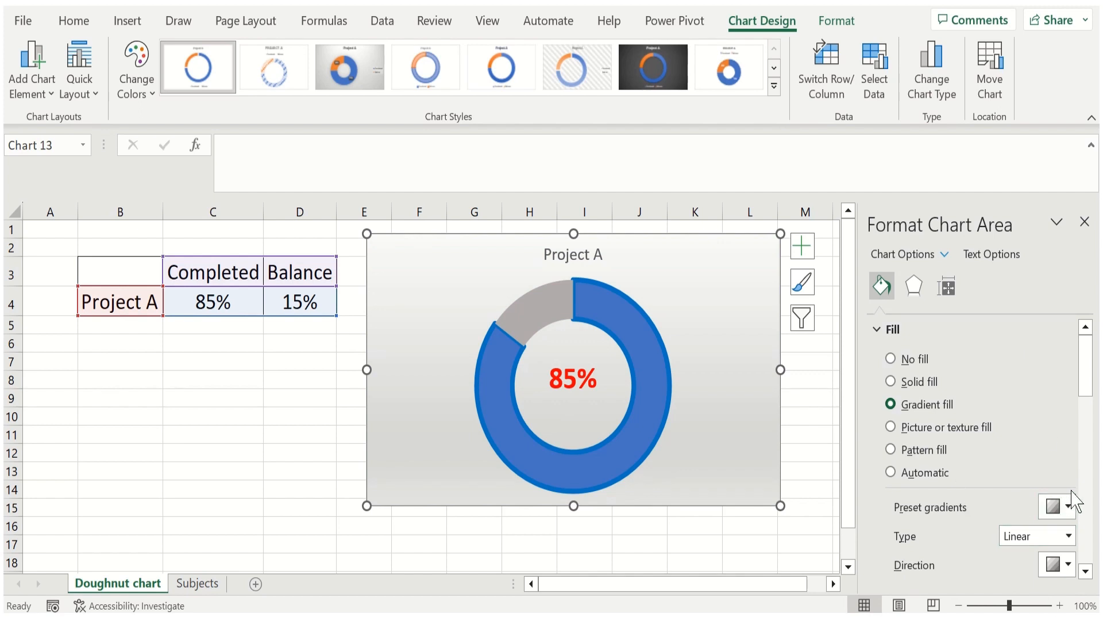
pyautogui.moveTo(1091, 381); pyautogui.dragTo(1093, 409)
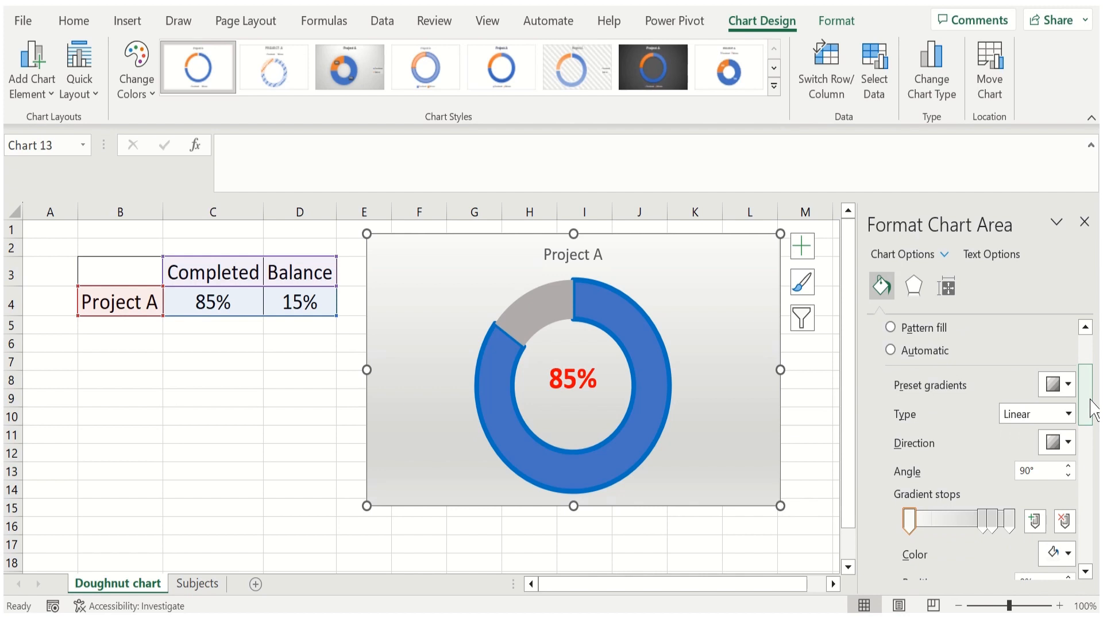
# Step: Give the chart title a solid fill in standard orange
pyautogui.click(945, 255)
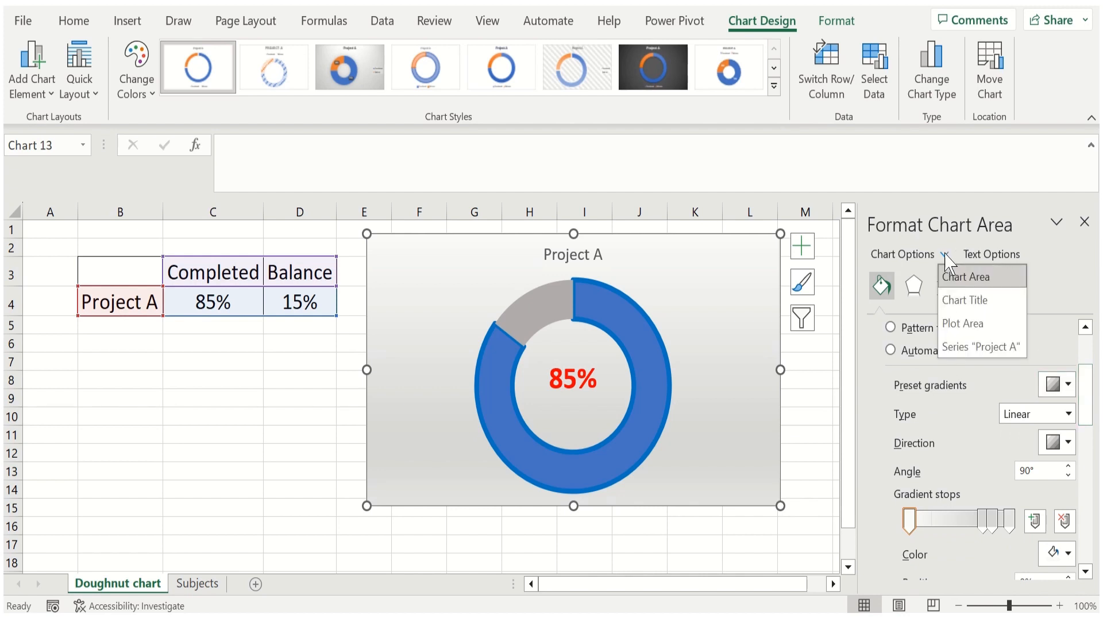
pyautogui.click(956, 300)
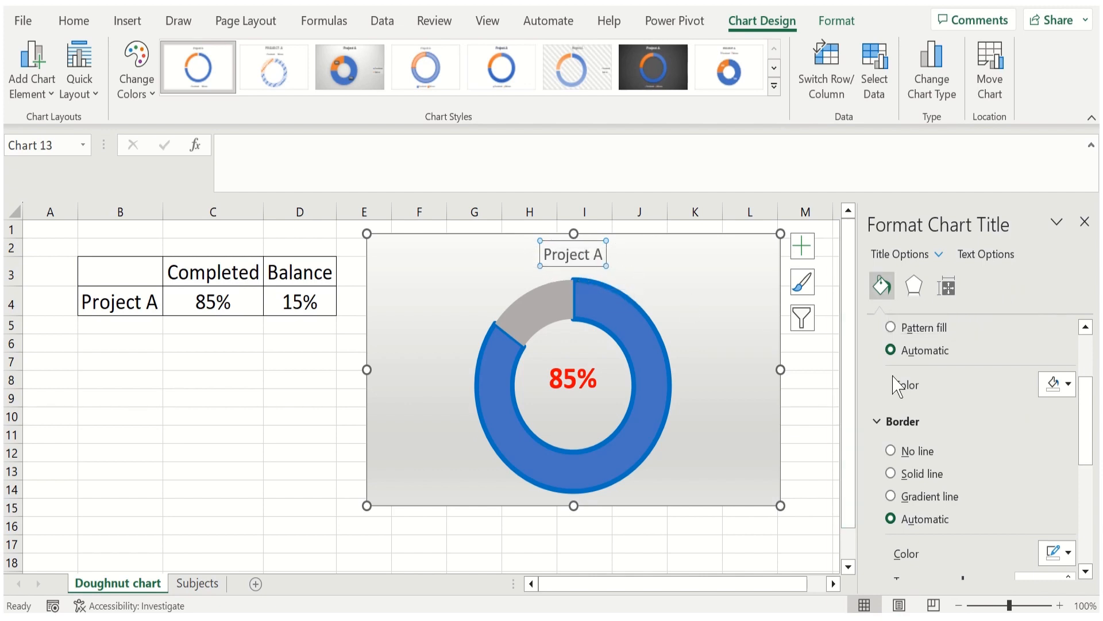
pyautogui.moveTo(1086, 419); pyautogui.dragTo(1086, 377)
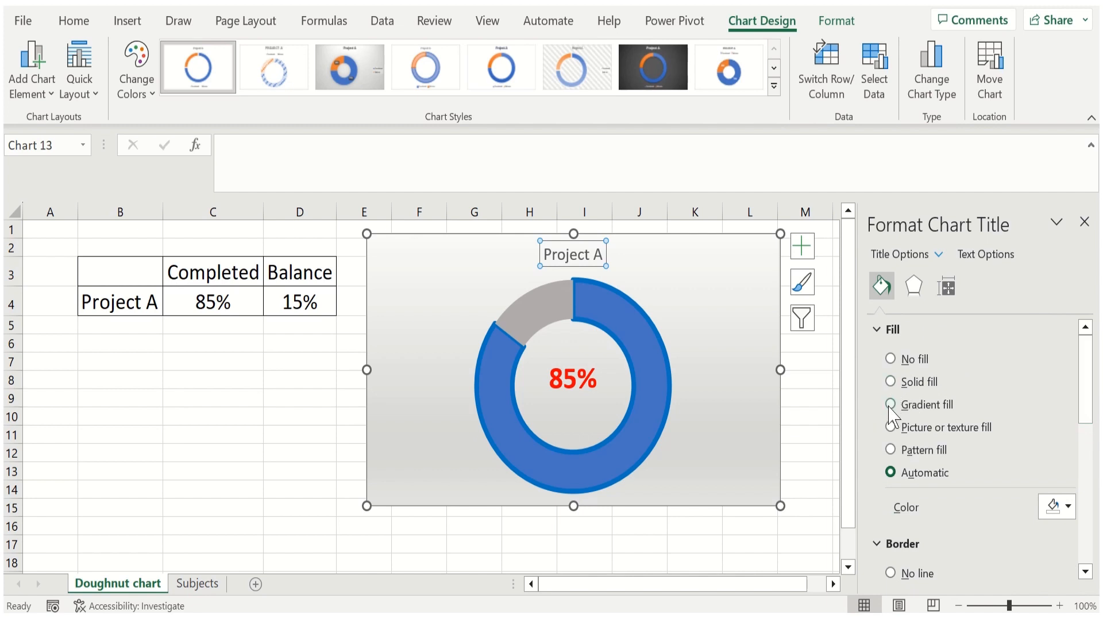
pyautogui.click(891, 381)
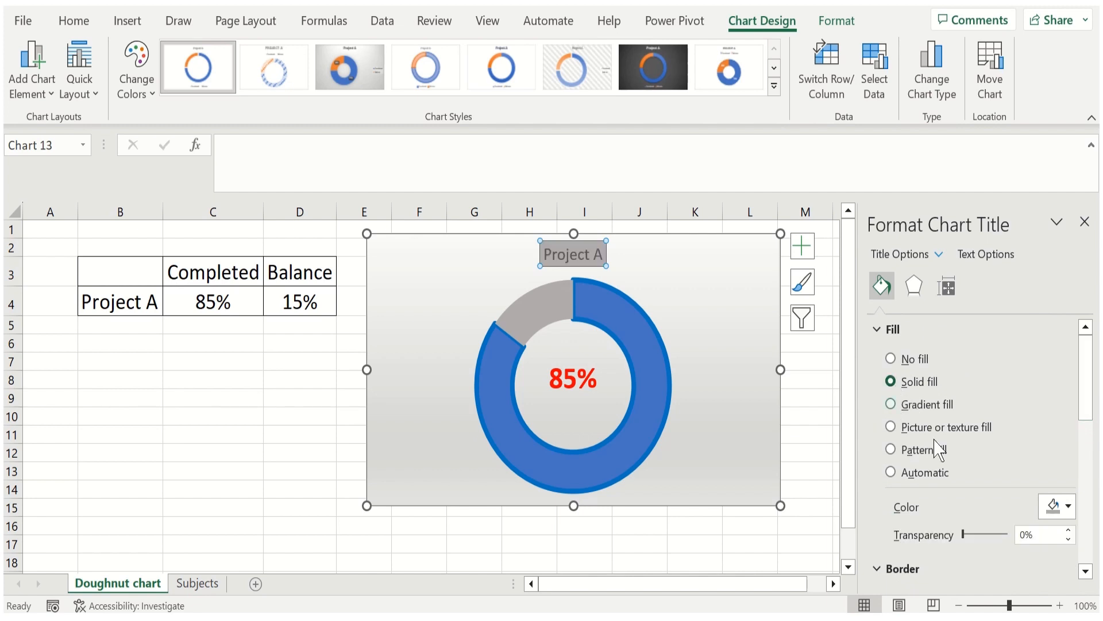
pyautogui.click(1069, 506)
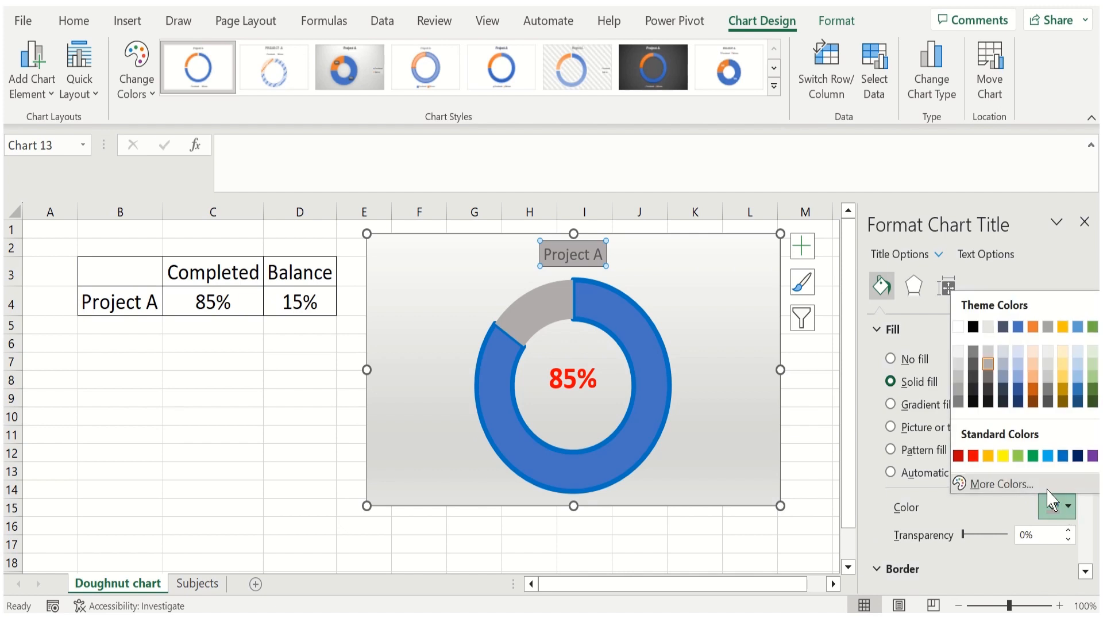
pyautogui.click(989, 456)
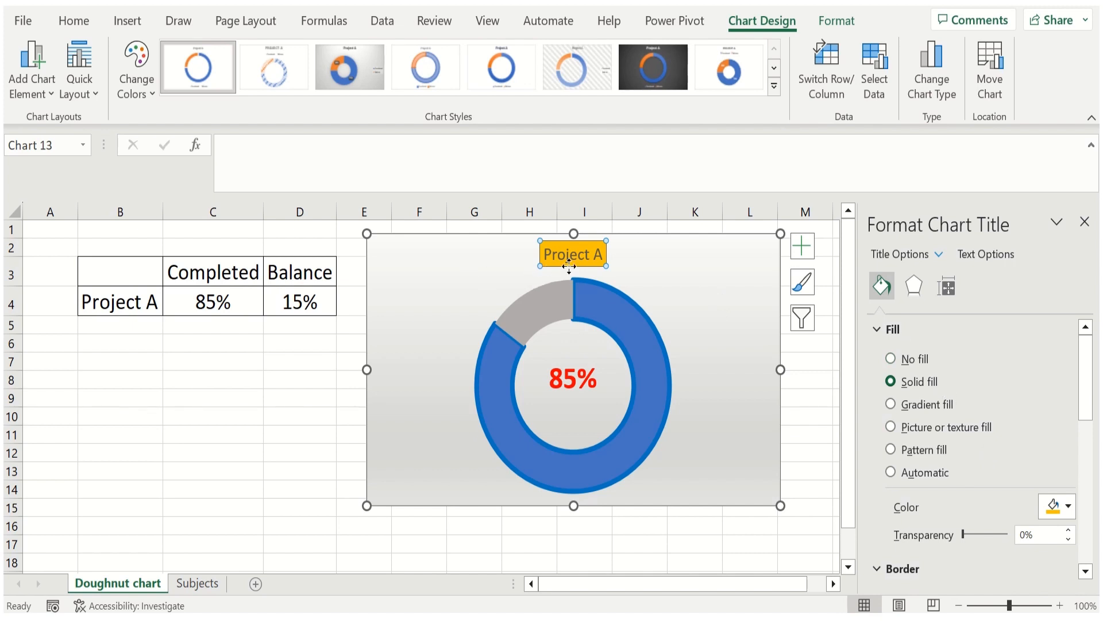
# Step: Make the chart title text "Project A" bold
pyautogui.moveTo(546, 253); pyautogui.dragTo(603, 256)
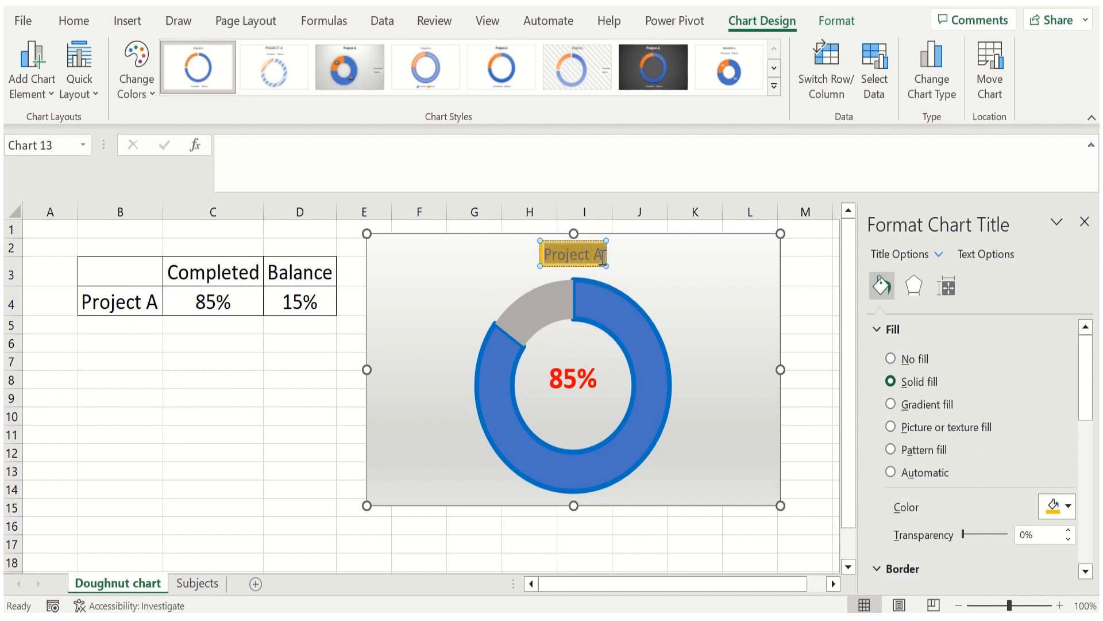
pyautogui.click(74, 21)
pyautogui.click(98, 86)
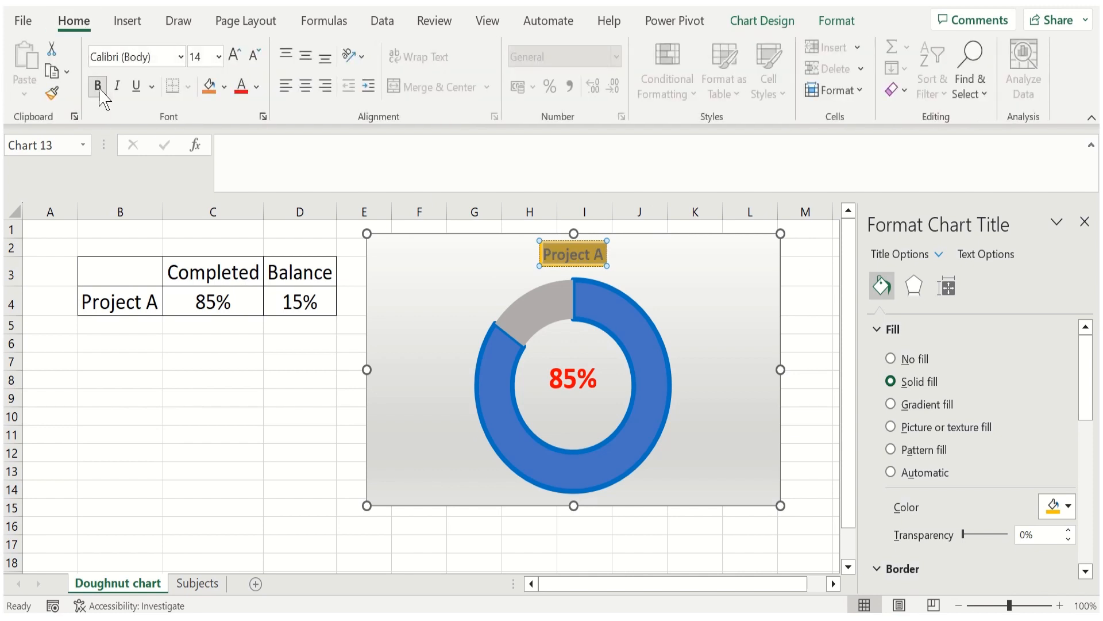
pyautogui.click(583, 263)
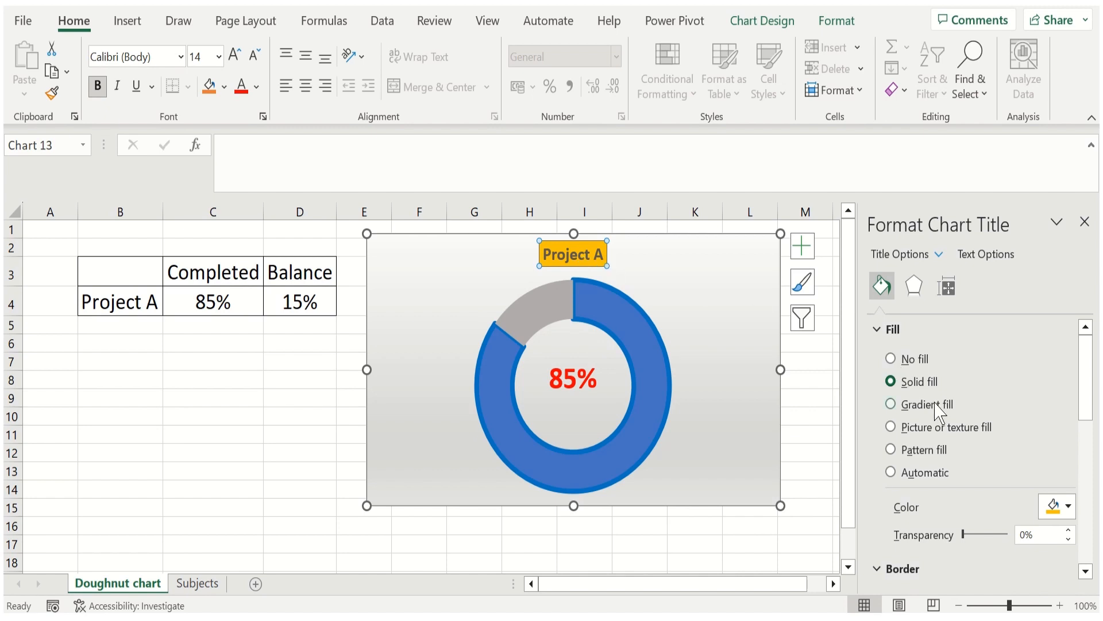
# Step: Add a solid line border in standard green around the chart title
pyautogui.moveTo(1086, 410); pyautogui.dragTo(1086, 475)
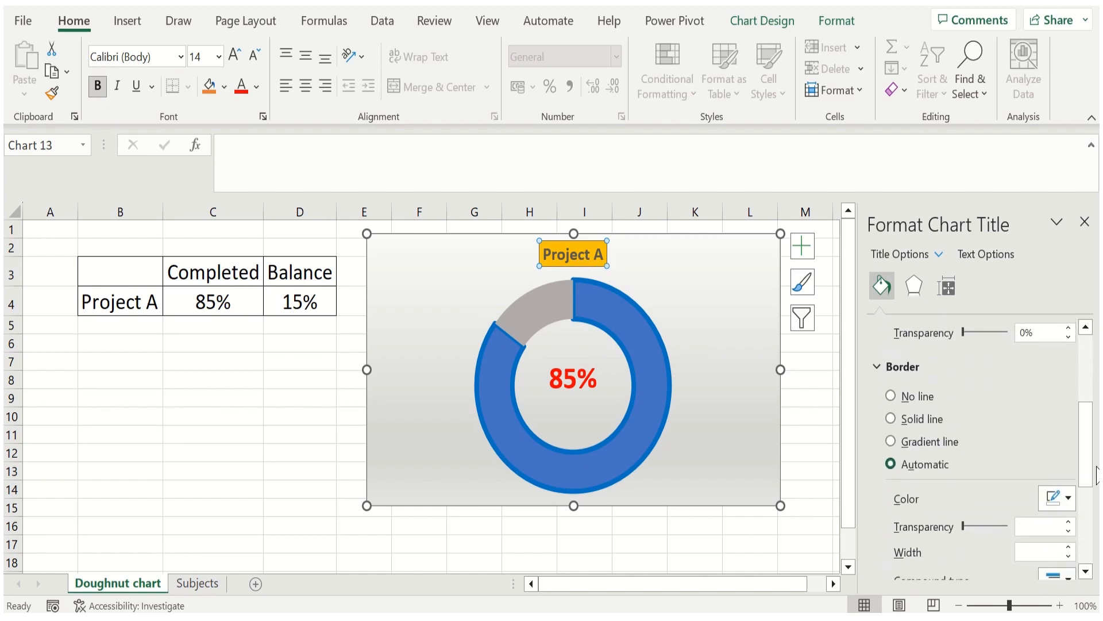
pyautogui.click(891, 419)
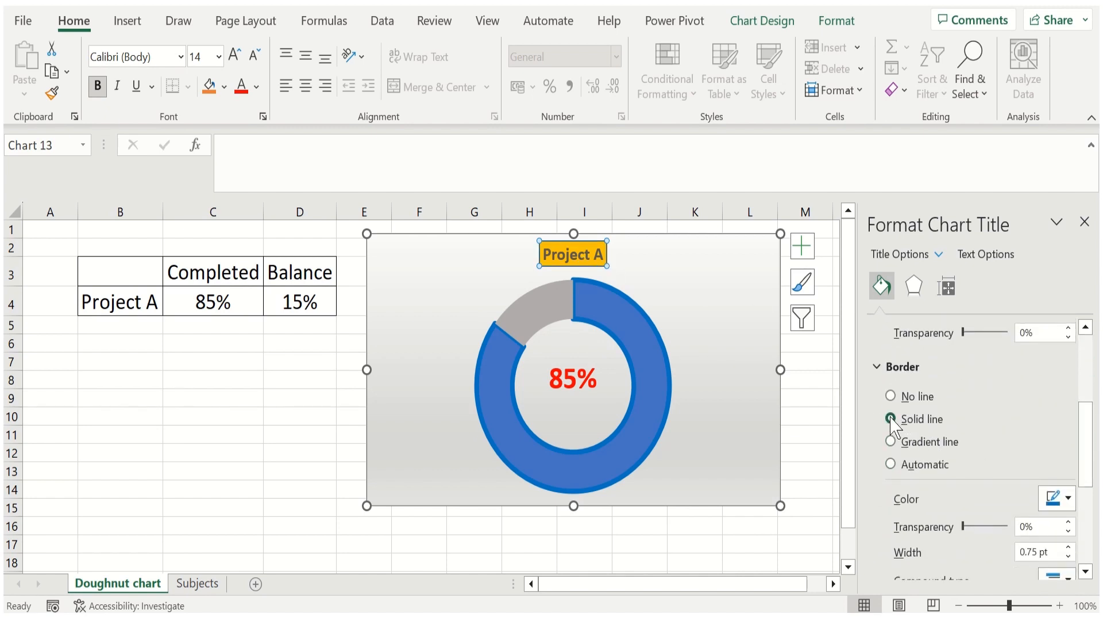
pyautogui.moveTo(1086, 437); pyautogui.dragTo(1086, 463)
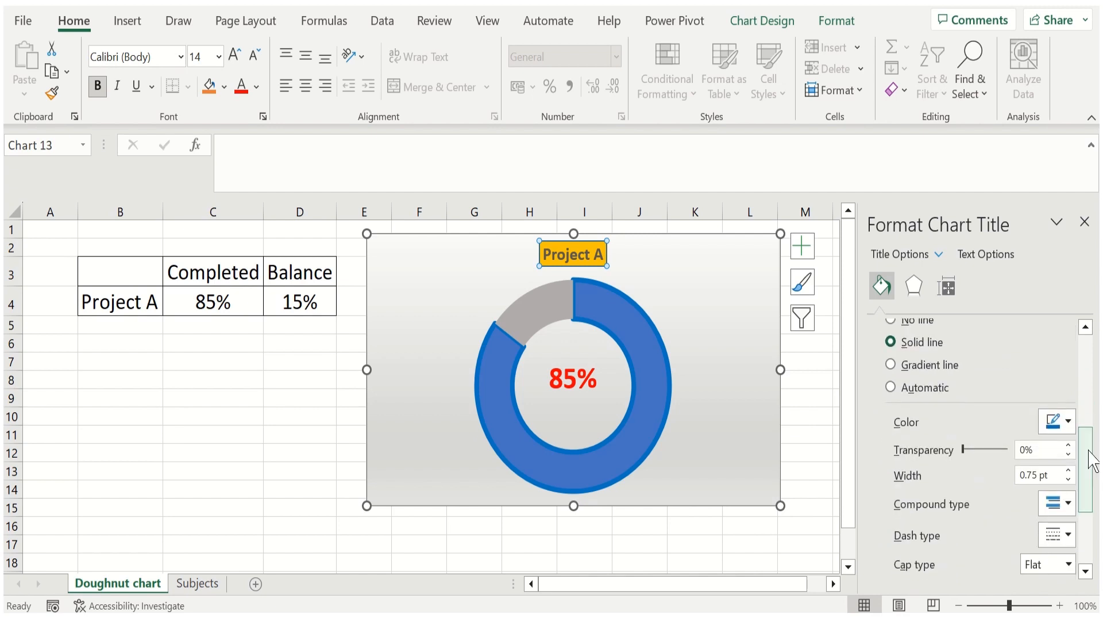
pyautogui.click(1069, 423)
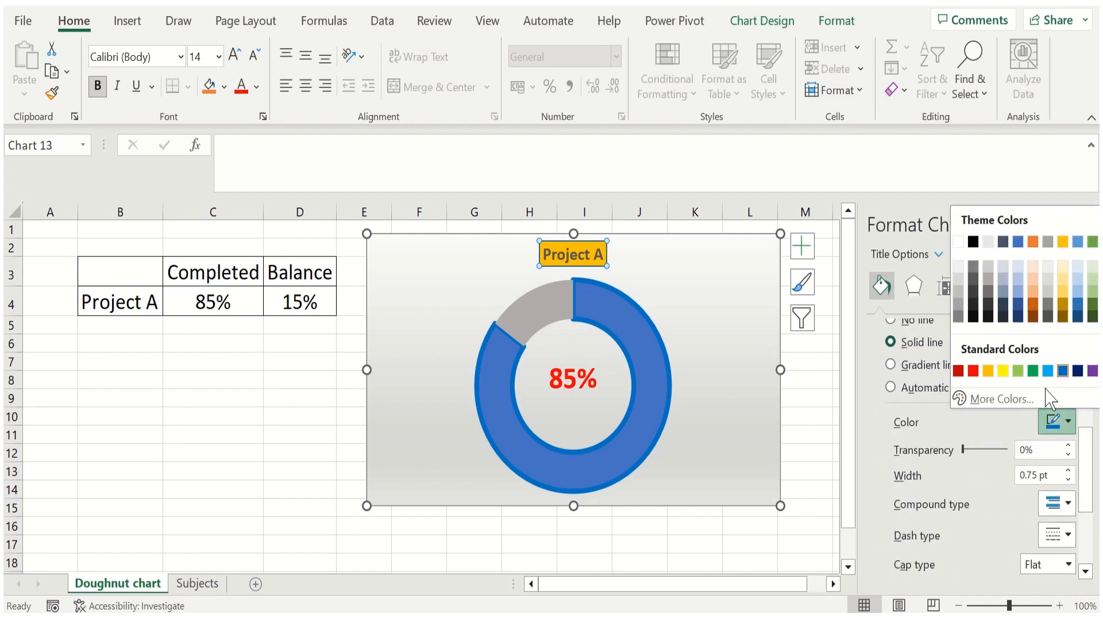
pyautogui.click(1034, 372)
# Step: Increase the chart title's border width to 2.5 pt
pyautogui.click(1068, 471)
pyautogui.click(1069, 471)
pyautogui.click(1069, 471)
pyautogui.click(1069, 471)
pyautogui.click(1069, 471)
pyautogui.click(1068, 472)
pyautogui.click(1068, 471)
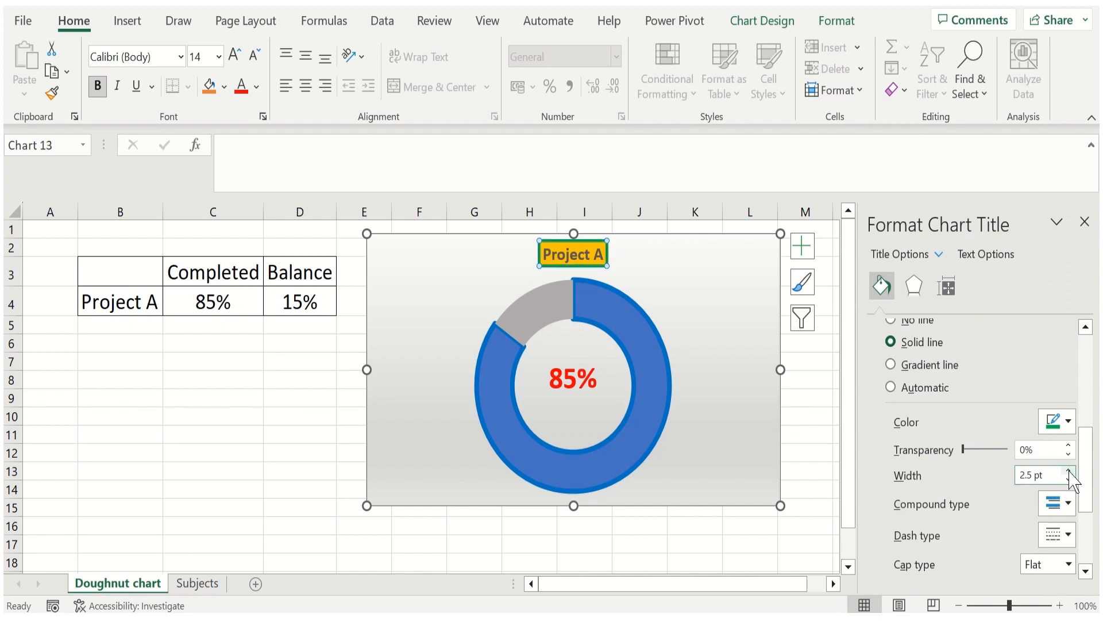
pyautogui.moveTo(1090, 436); pyautogui.dragTo(1088, 329)
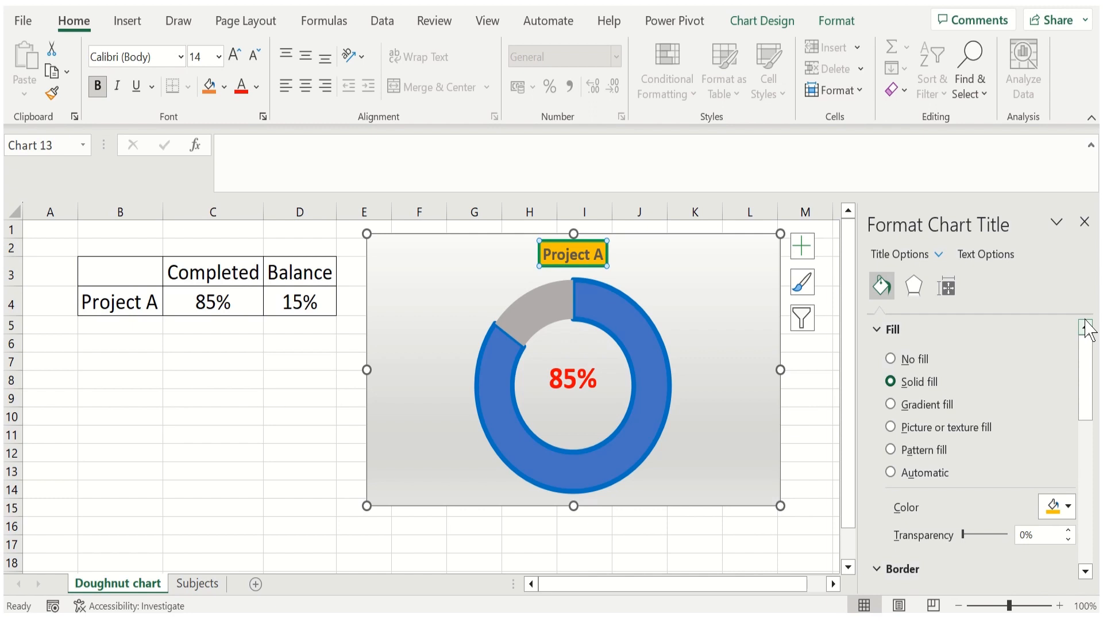
# Step: Switch to the Subjects sheet and close the formatting pane to view its three doughnut charts
pyautogui.click(198, 584)
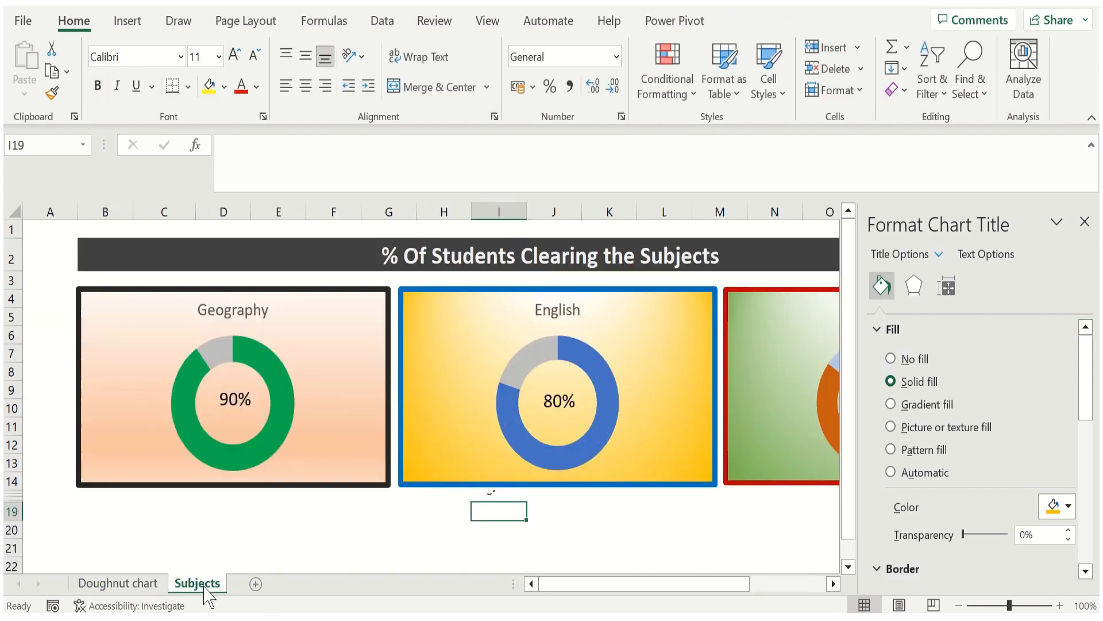
pyautogui.click(1084, 221)
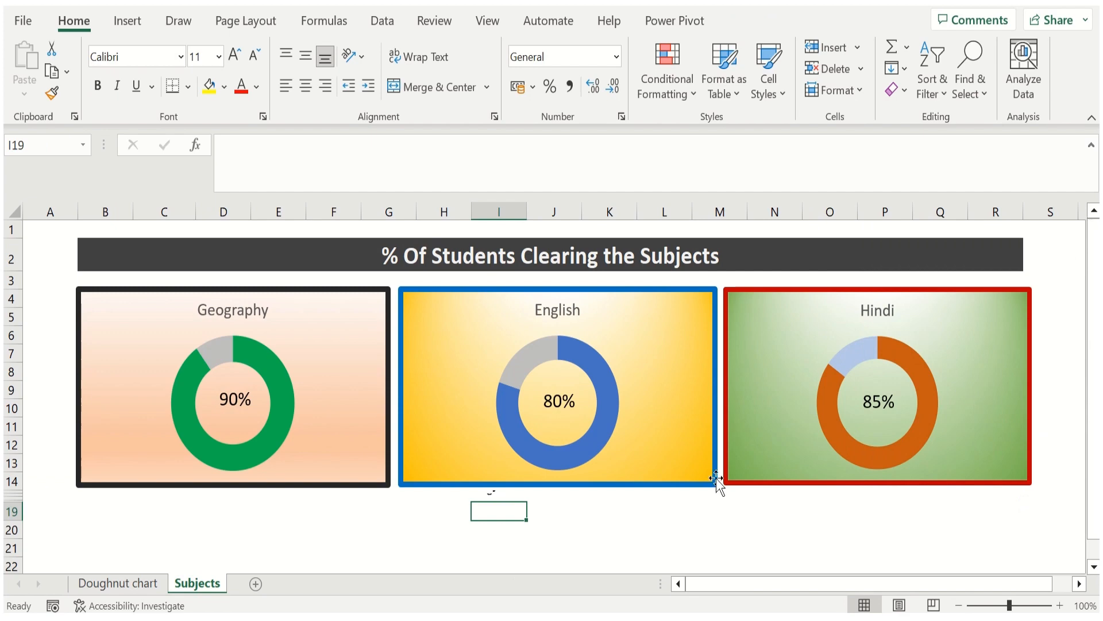